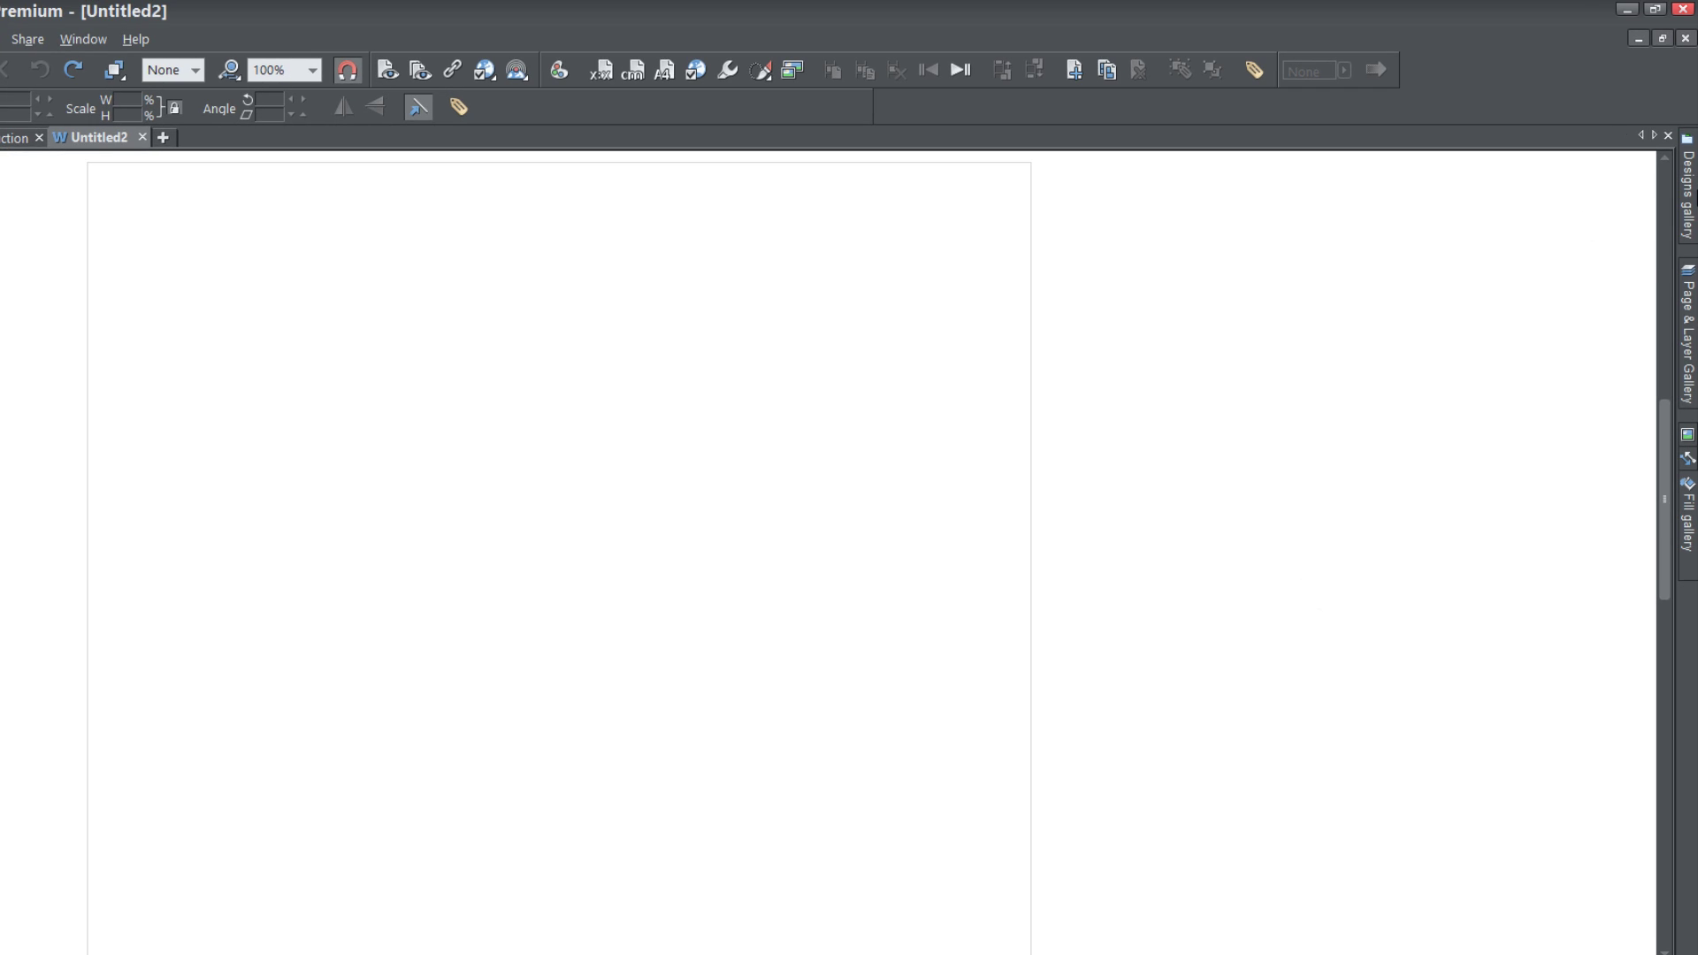
# - Drag the Header 1 red gradient background from the pinned Designs gallery onto the page, then close the gallery
pyautogui.click(1691, 192)
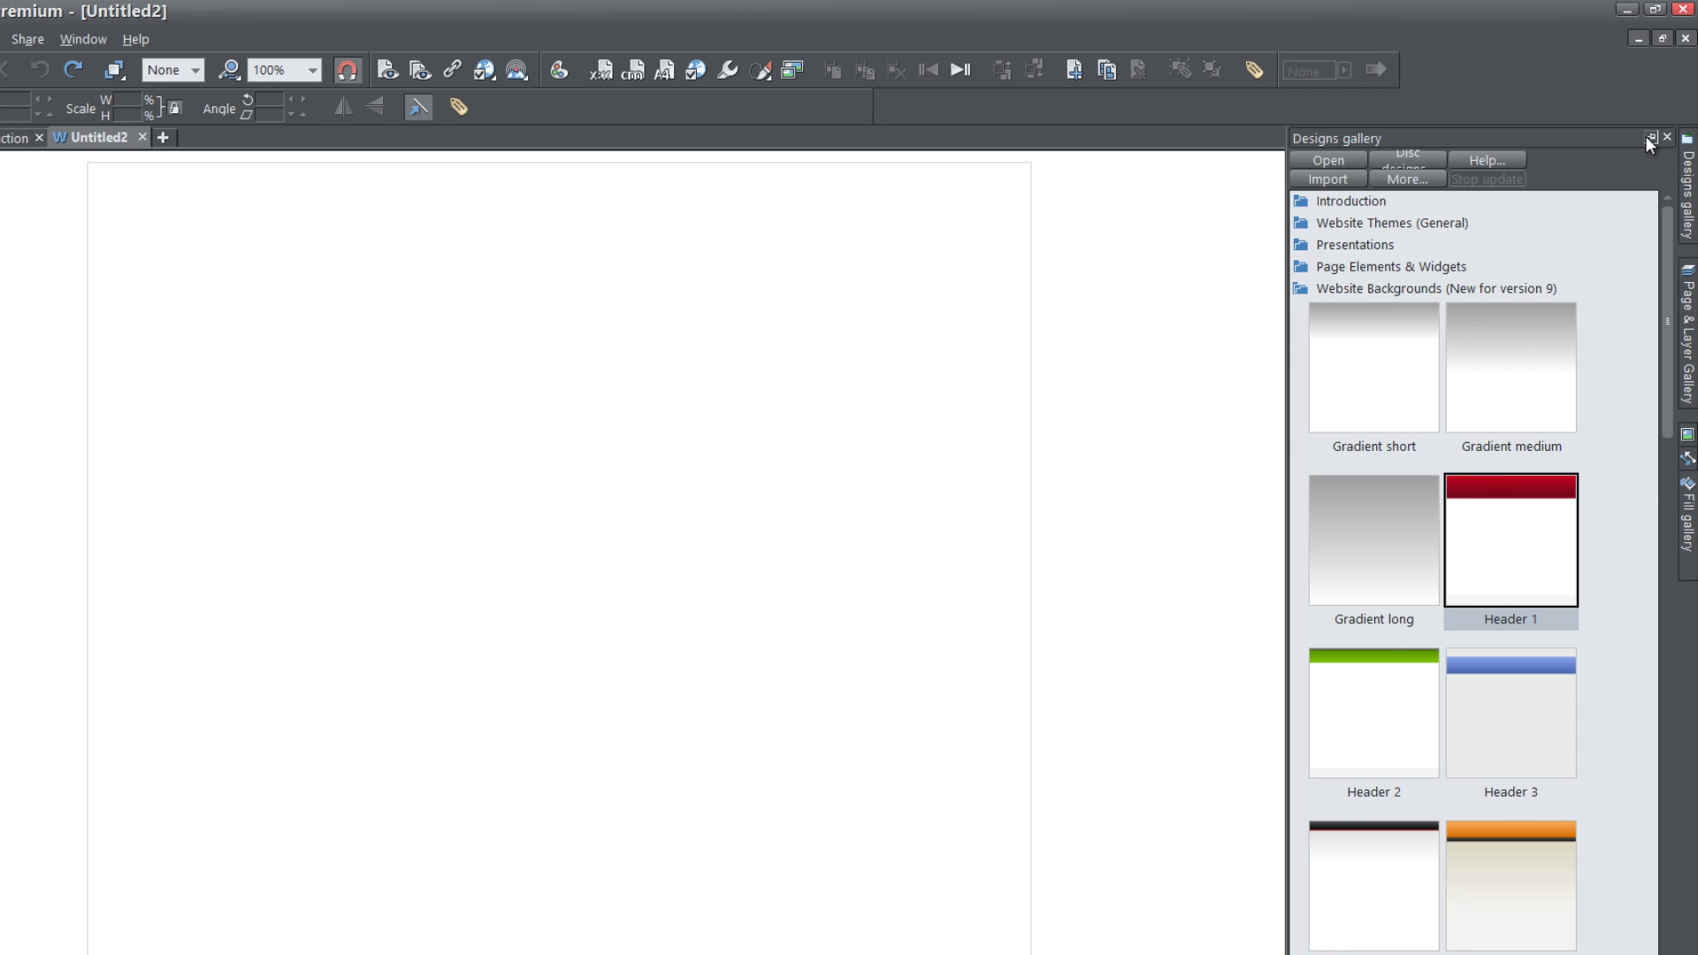
pyautogui.click(1650, 137)
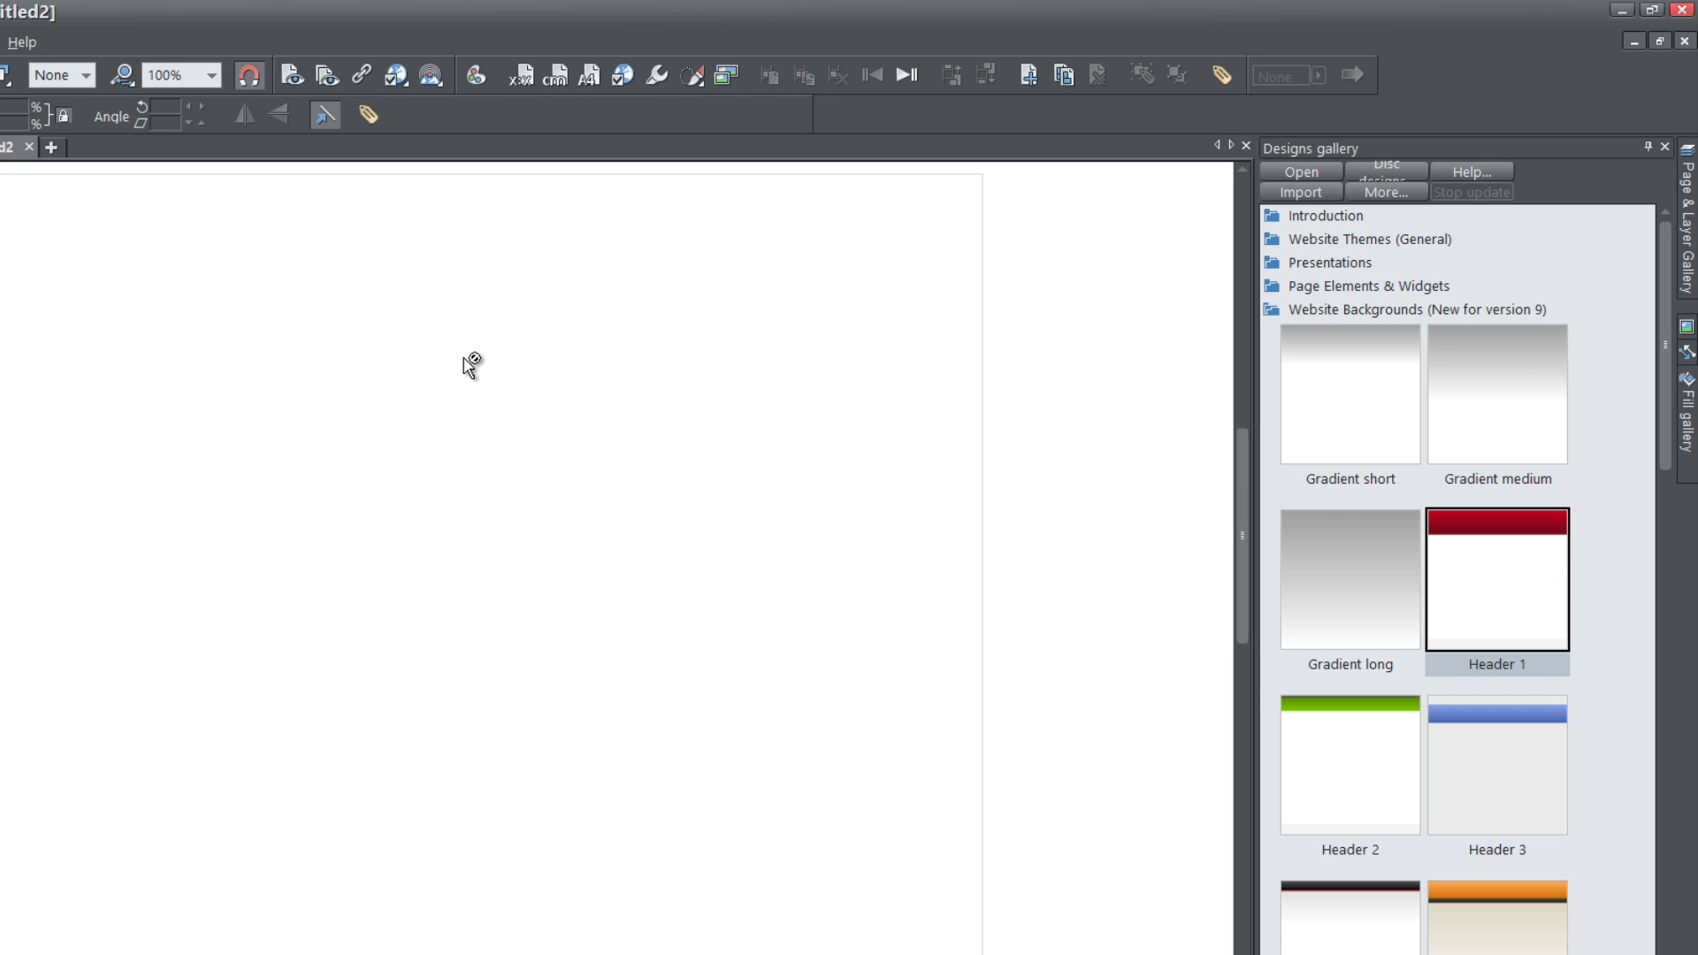
pyautogui.moveTo(469, 365); pyautogui.dragTo(480, 362)
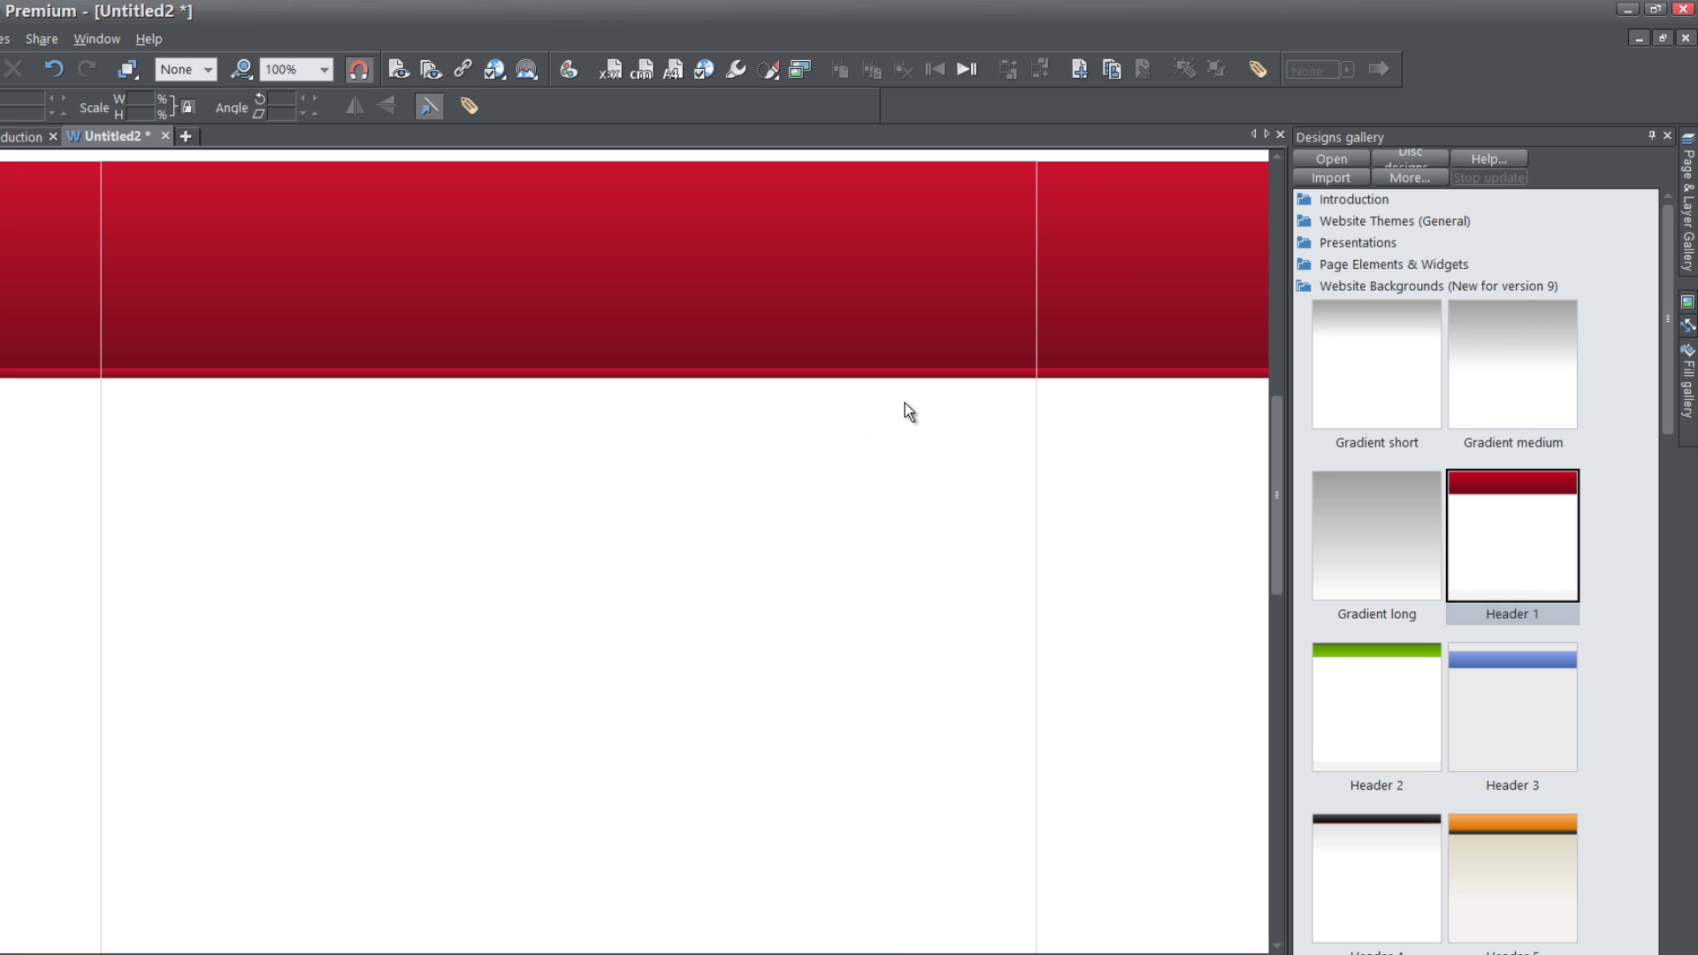
pyautogui.click(1669, 136)
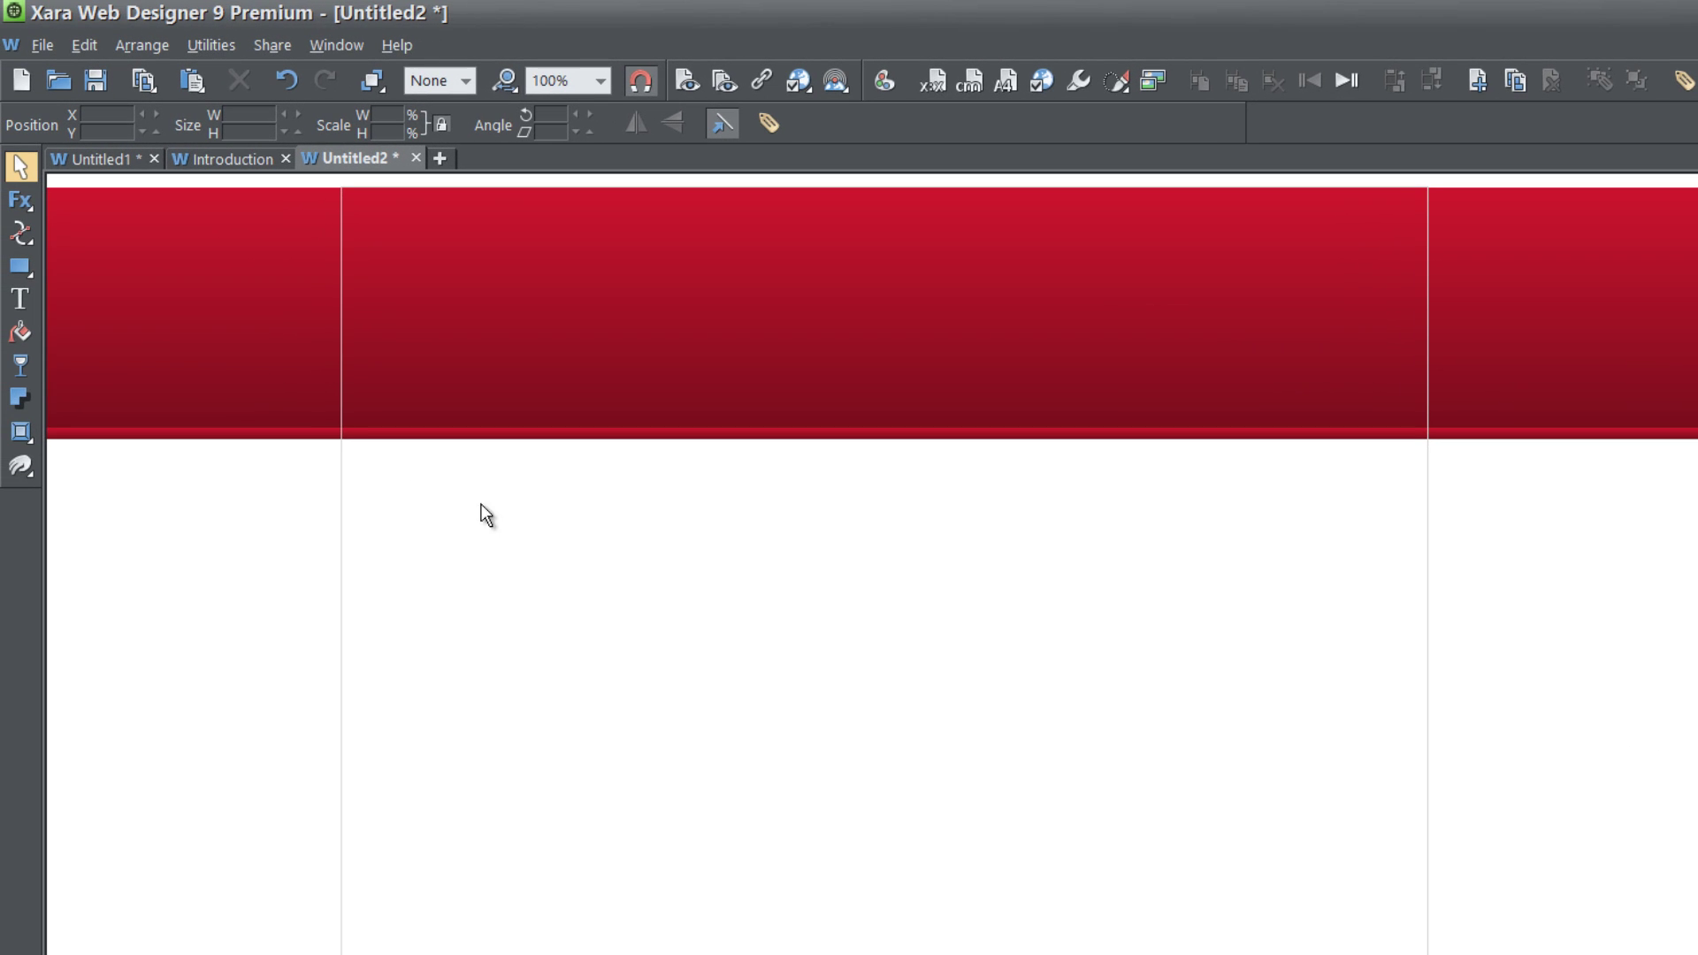
# - Draw a wide text box under the red header and fill it with lorem ipsum placeholder text
pyautogui.click(20, 303)
pyautogui.moveTo(350, 454); pyautogui.dragTo(1394, 844)
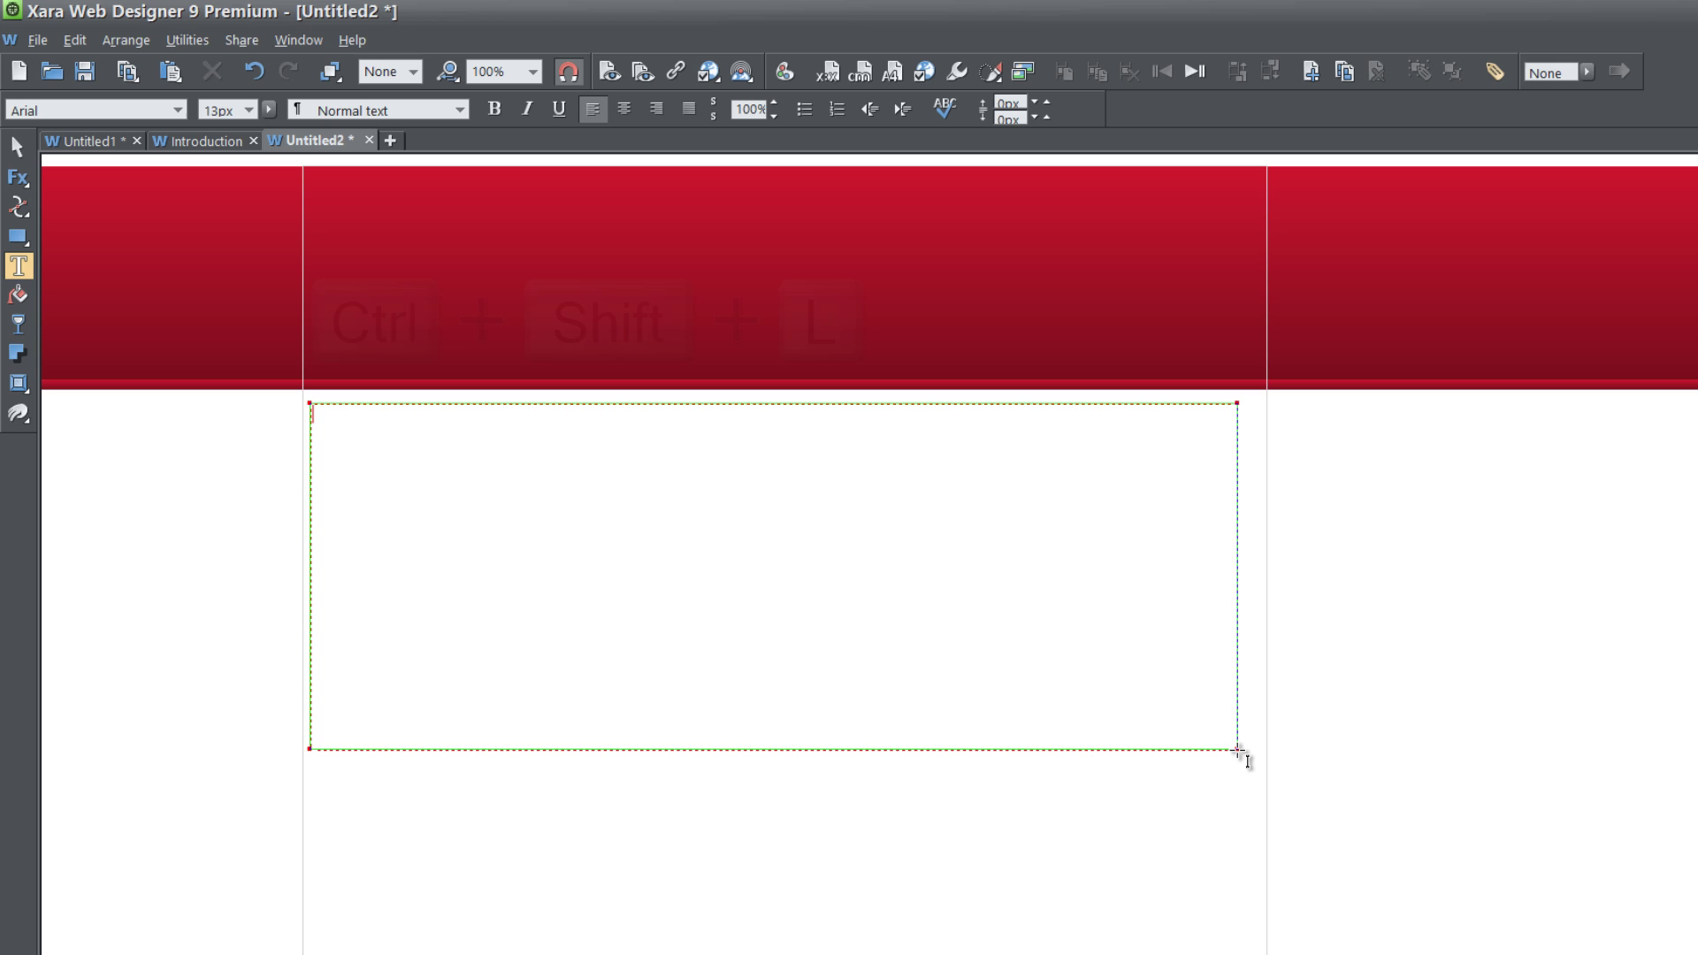
pyautogui.hotkey('ctrl', 'shift', 'l')
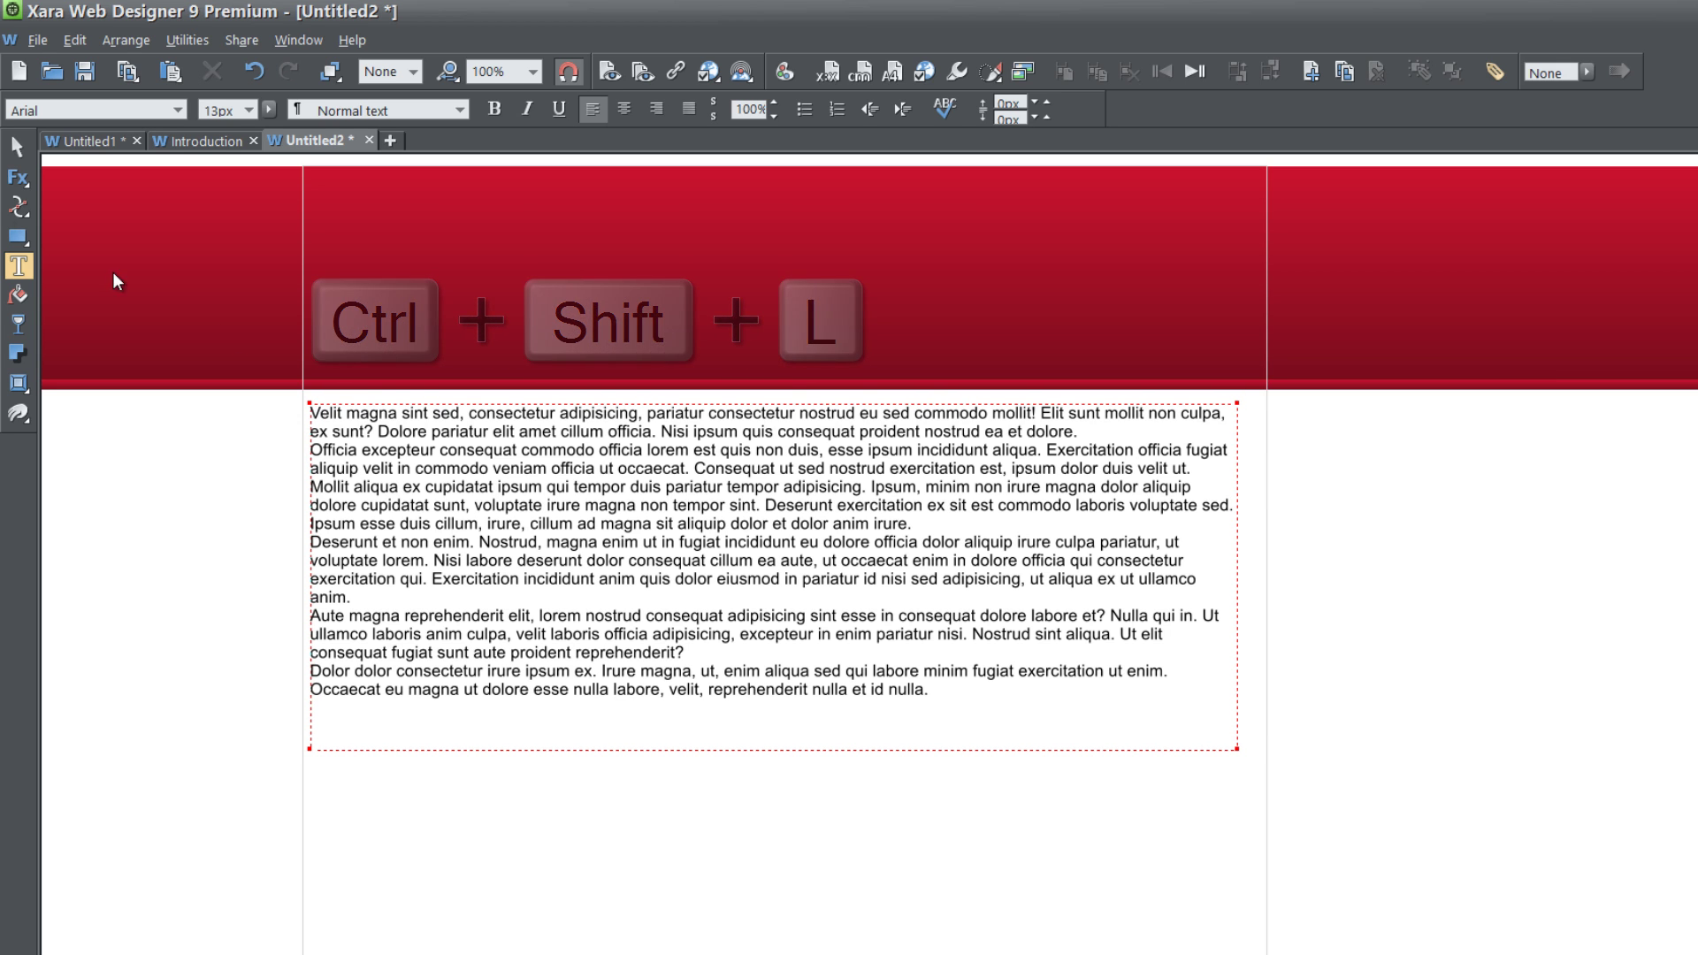
pyautogui.click(14, 151)
pyautogui.press('Escape')
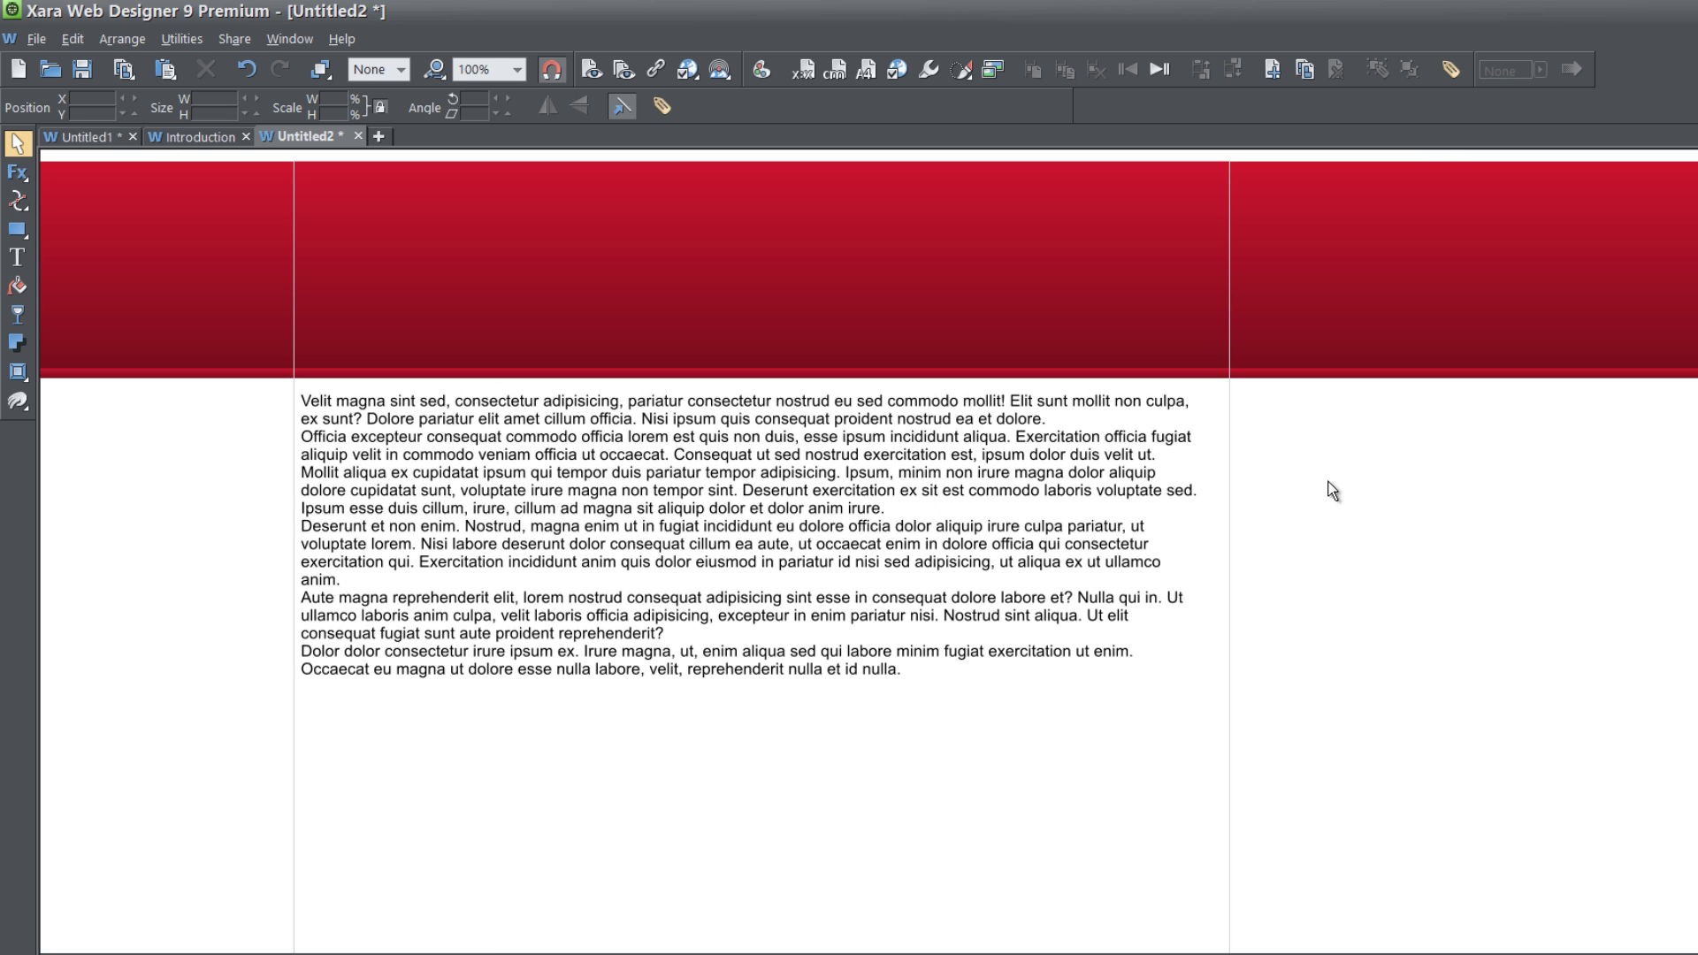
pyautogui.rightClick(1373, 485)
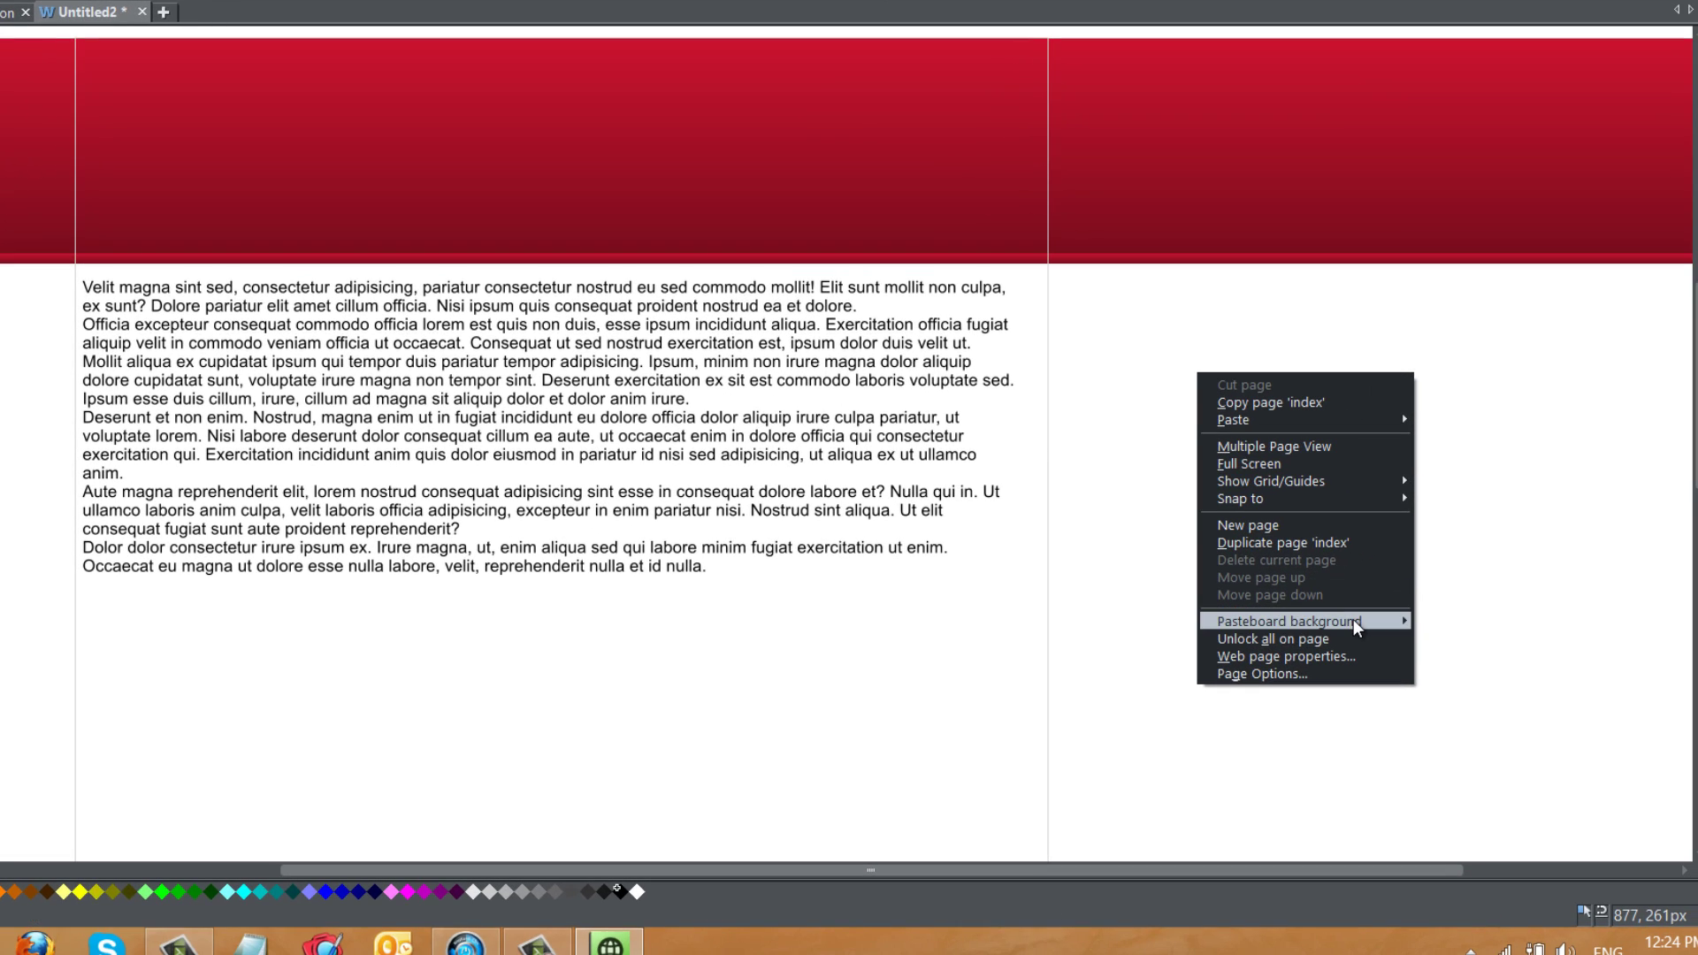
pyautogui.moveTo(1358, 626)
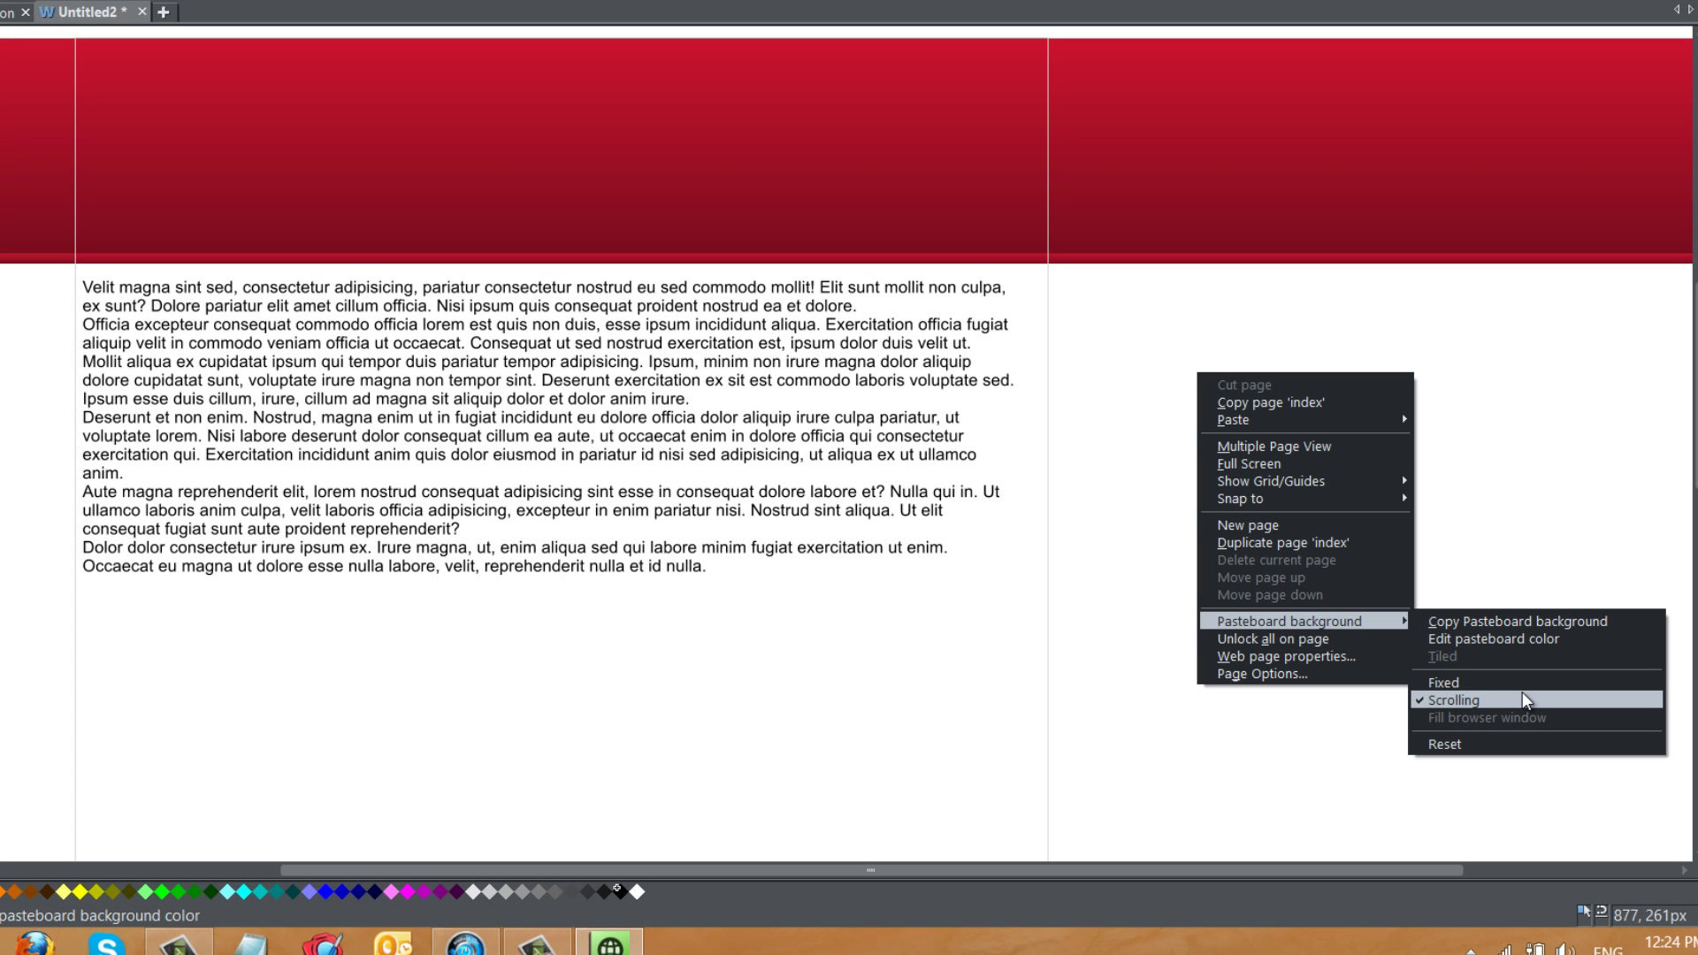
pyautogui.click(1465, 527)
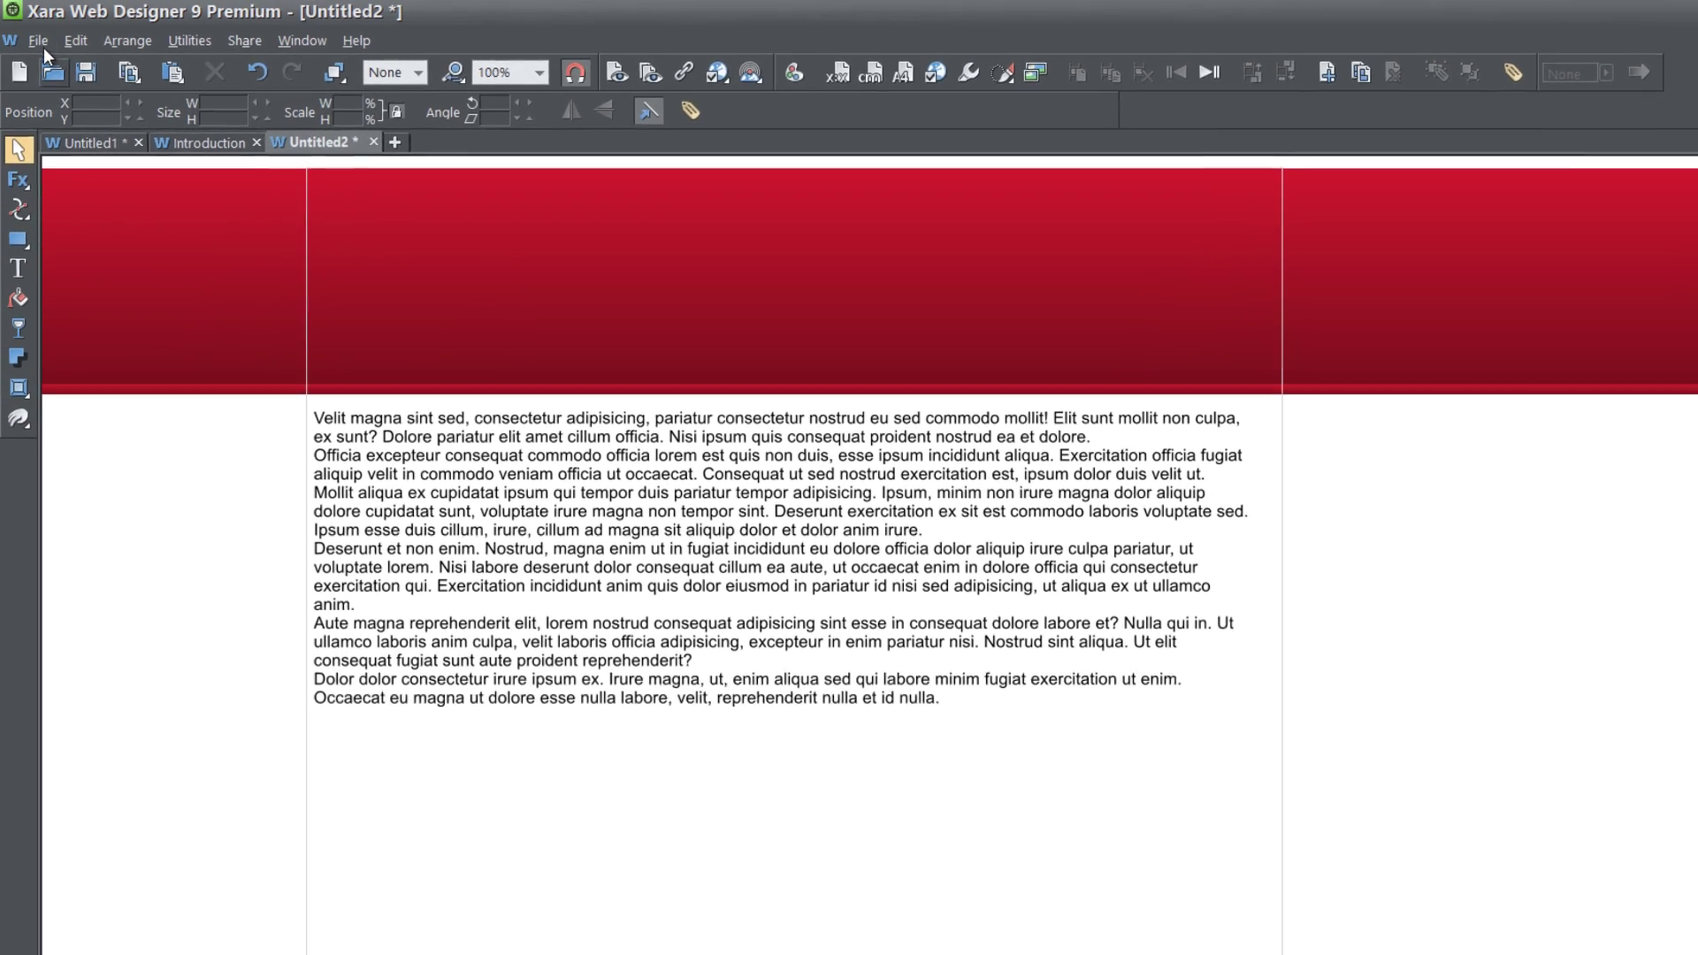
# - Preview the page in Internet Explorer and scroll up and down to check the red background
pyautogui.click(36, 39)
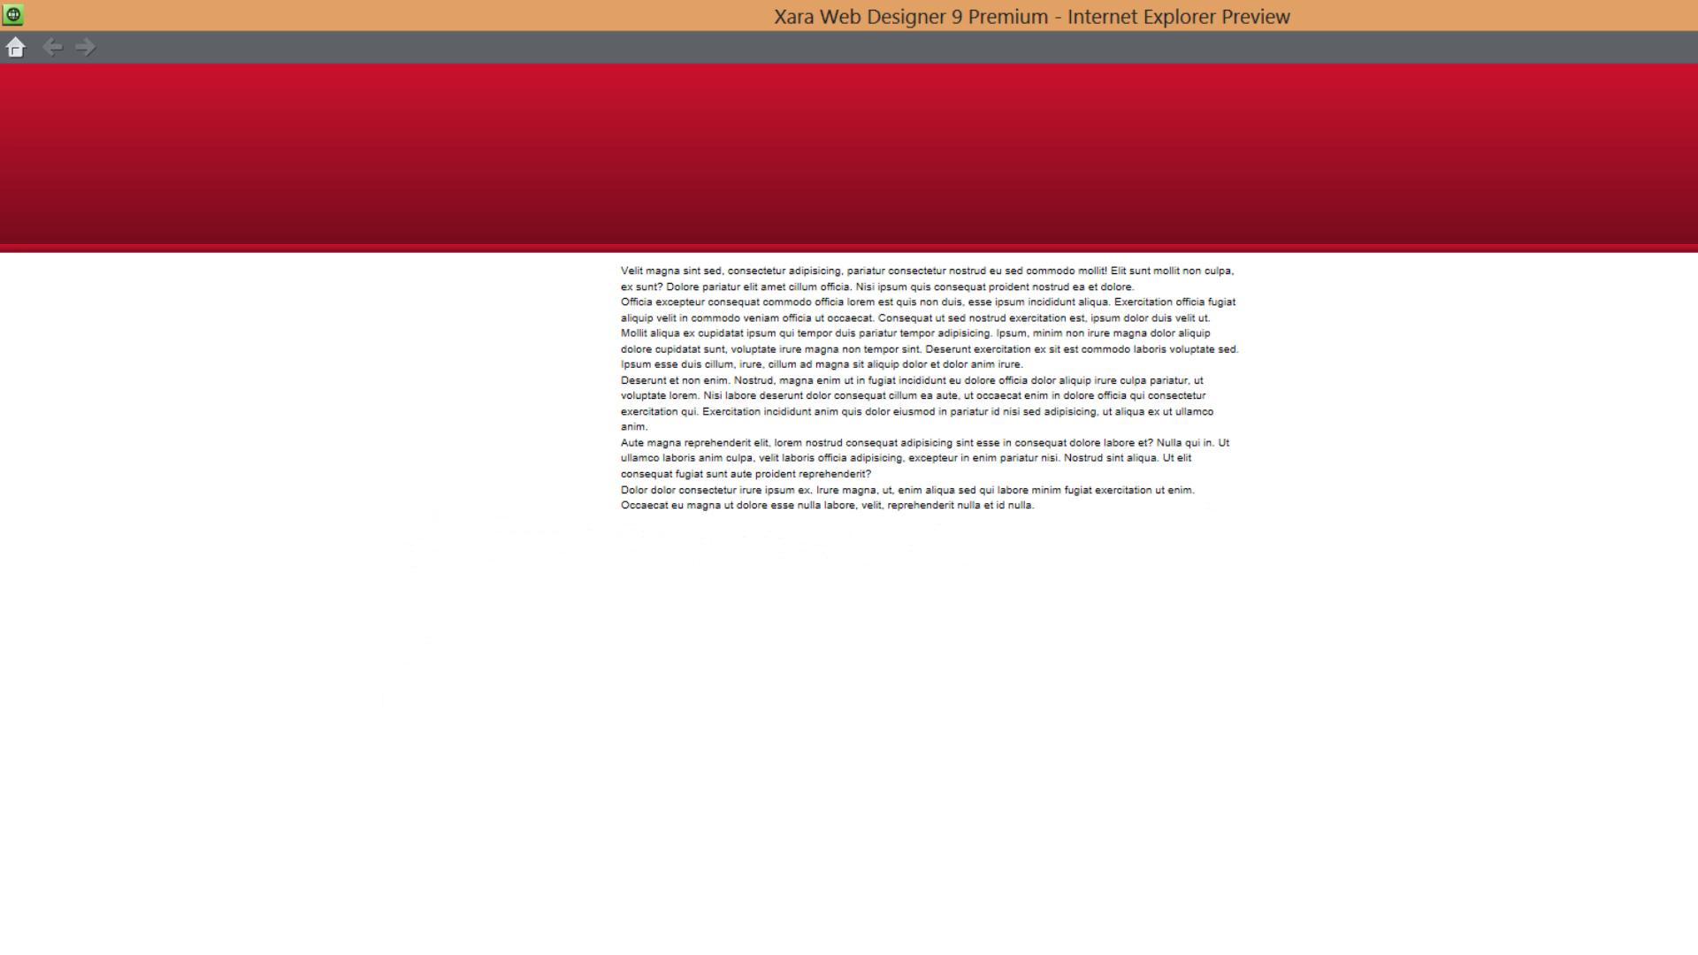
pyautogui.scroll(-1, 849, 354)
pyautogui.scroll(1, 849, 354)
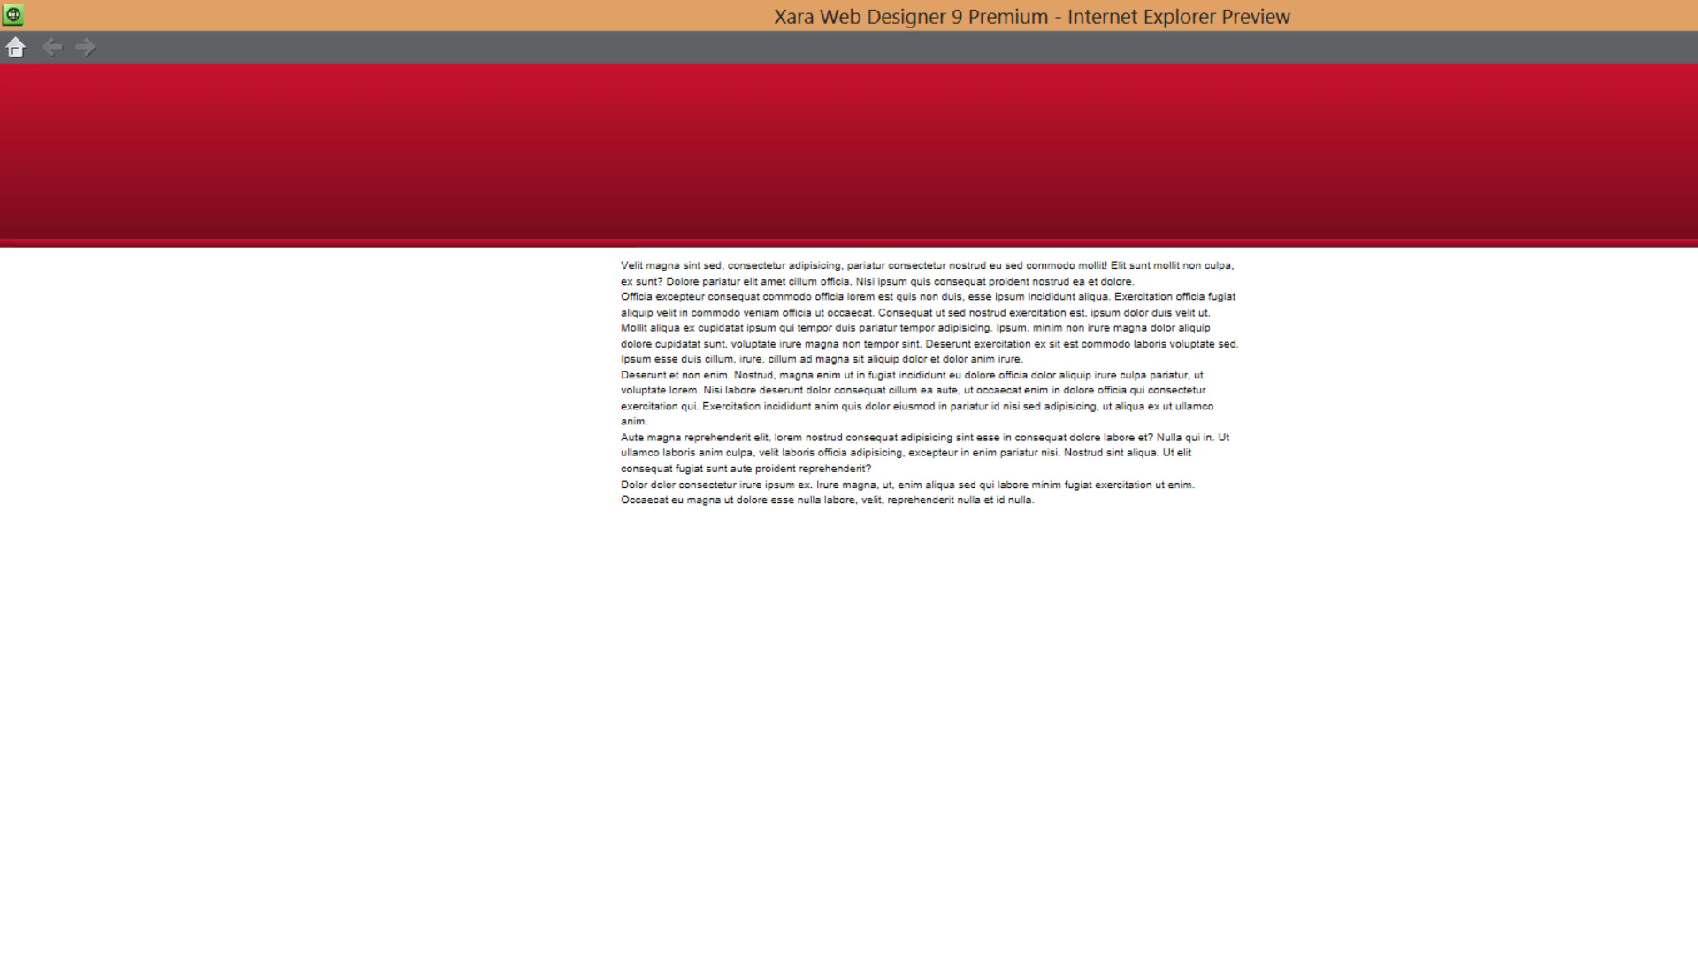
pyautogui.scroll(-1, 849, 354)
pyautogui.scroll(1, 849, 353)
pyautogui.scroll(-1, 849, 354)
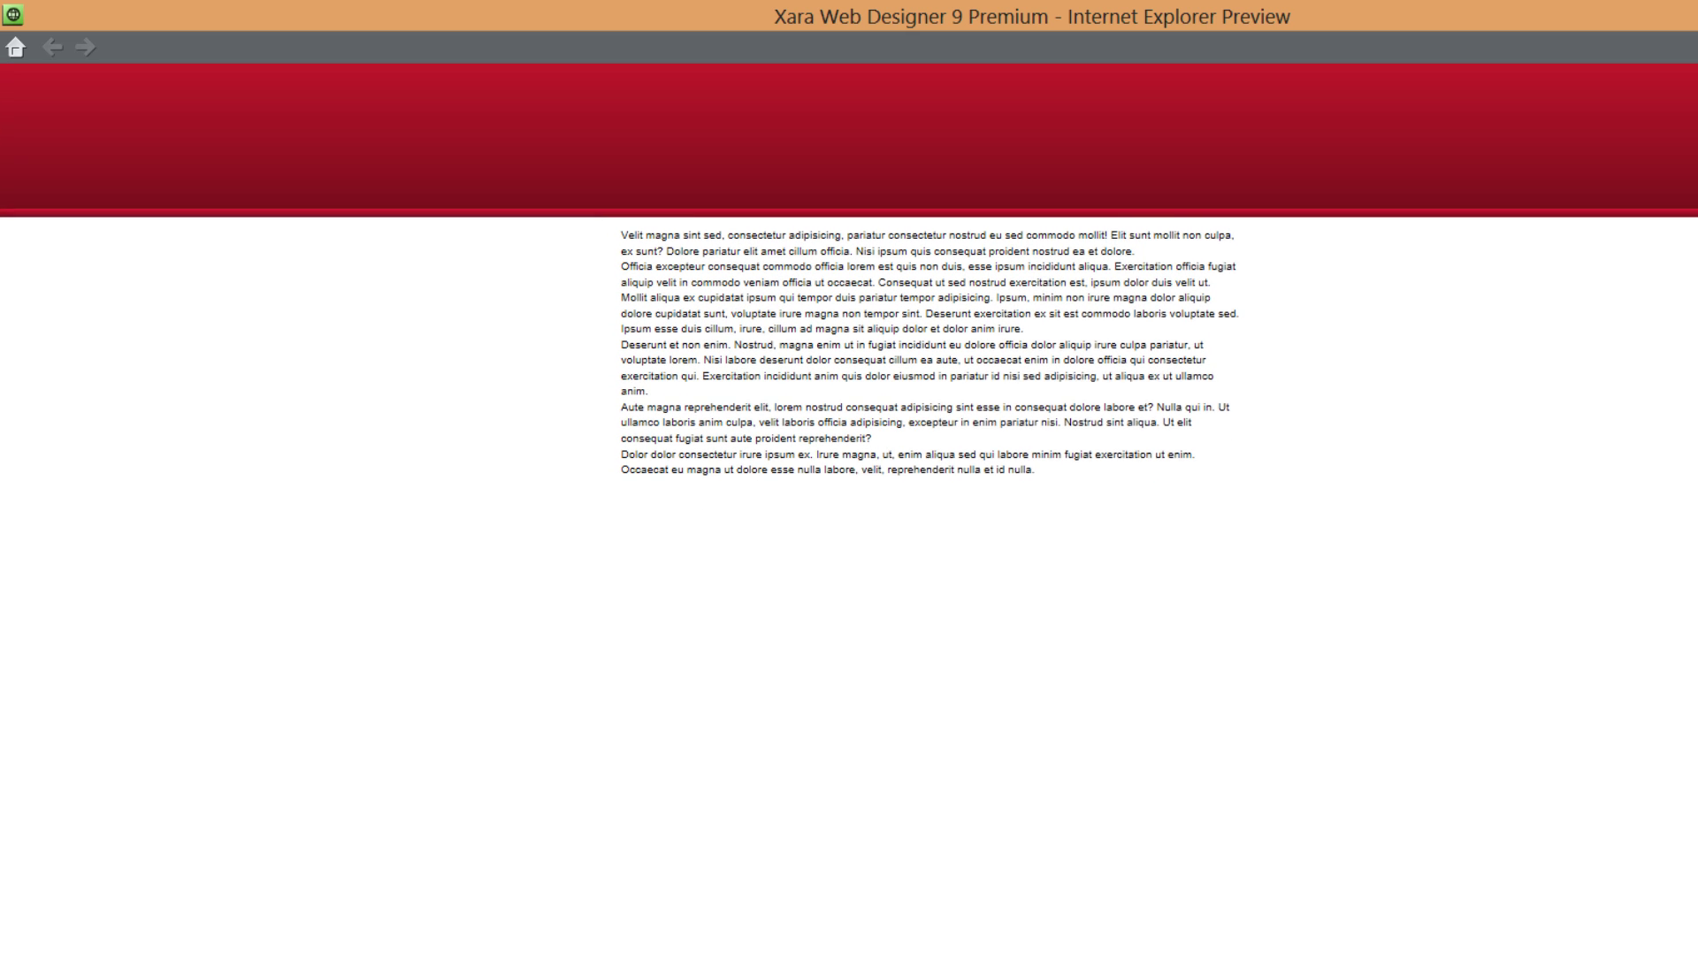
pyautogui.scroll(1, 849, 354)
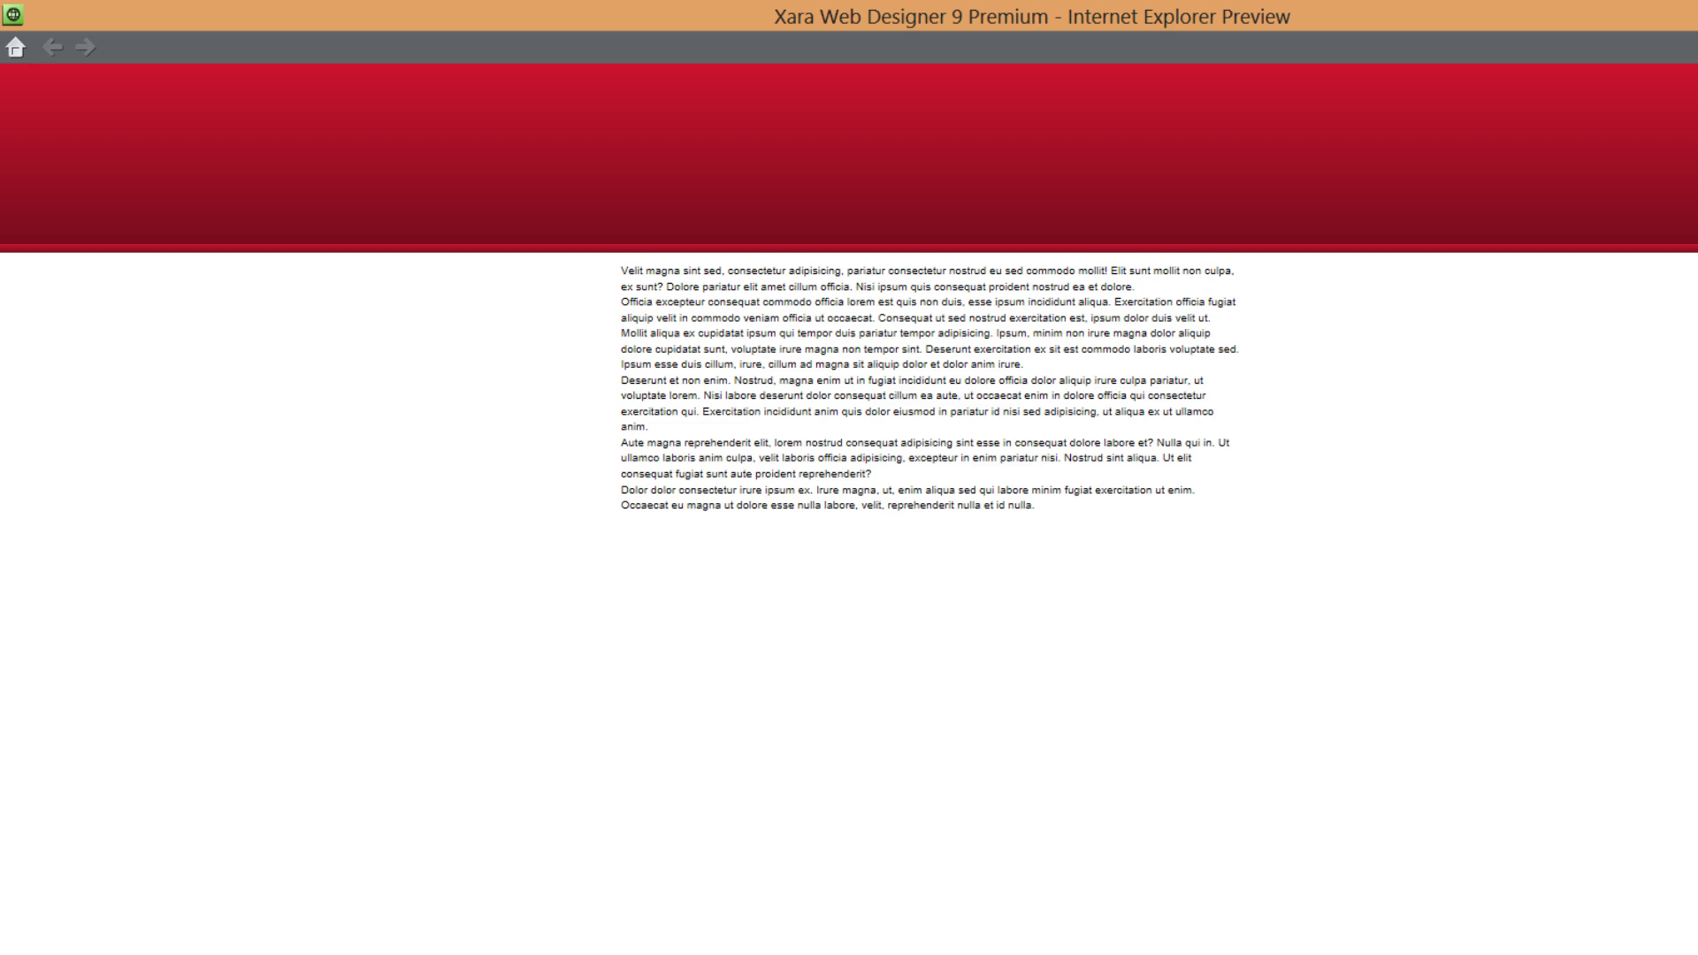
pyautogui.scroll(-1, 849, 353)
pyautogui.scroll(1, 849, 354)
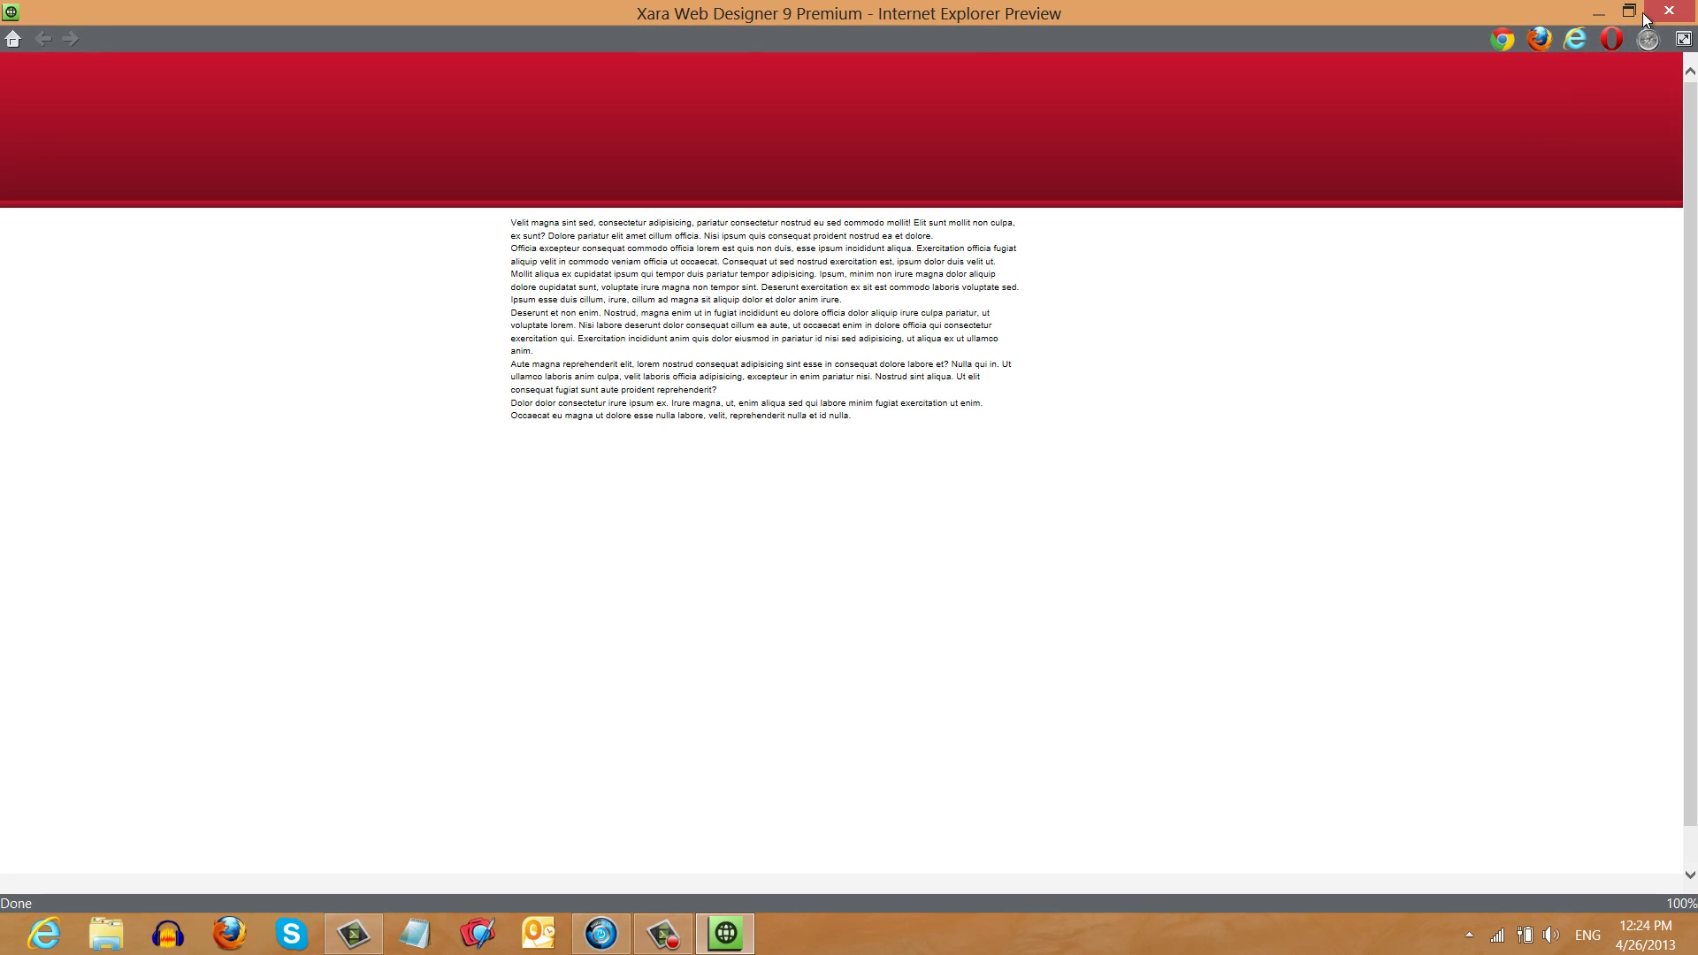
# - Close the preview and set the pasteboard background to Fixed so it stops scrolling
pyautogui.click(1648, 11)
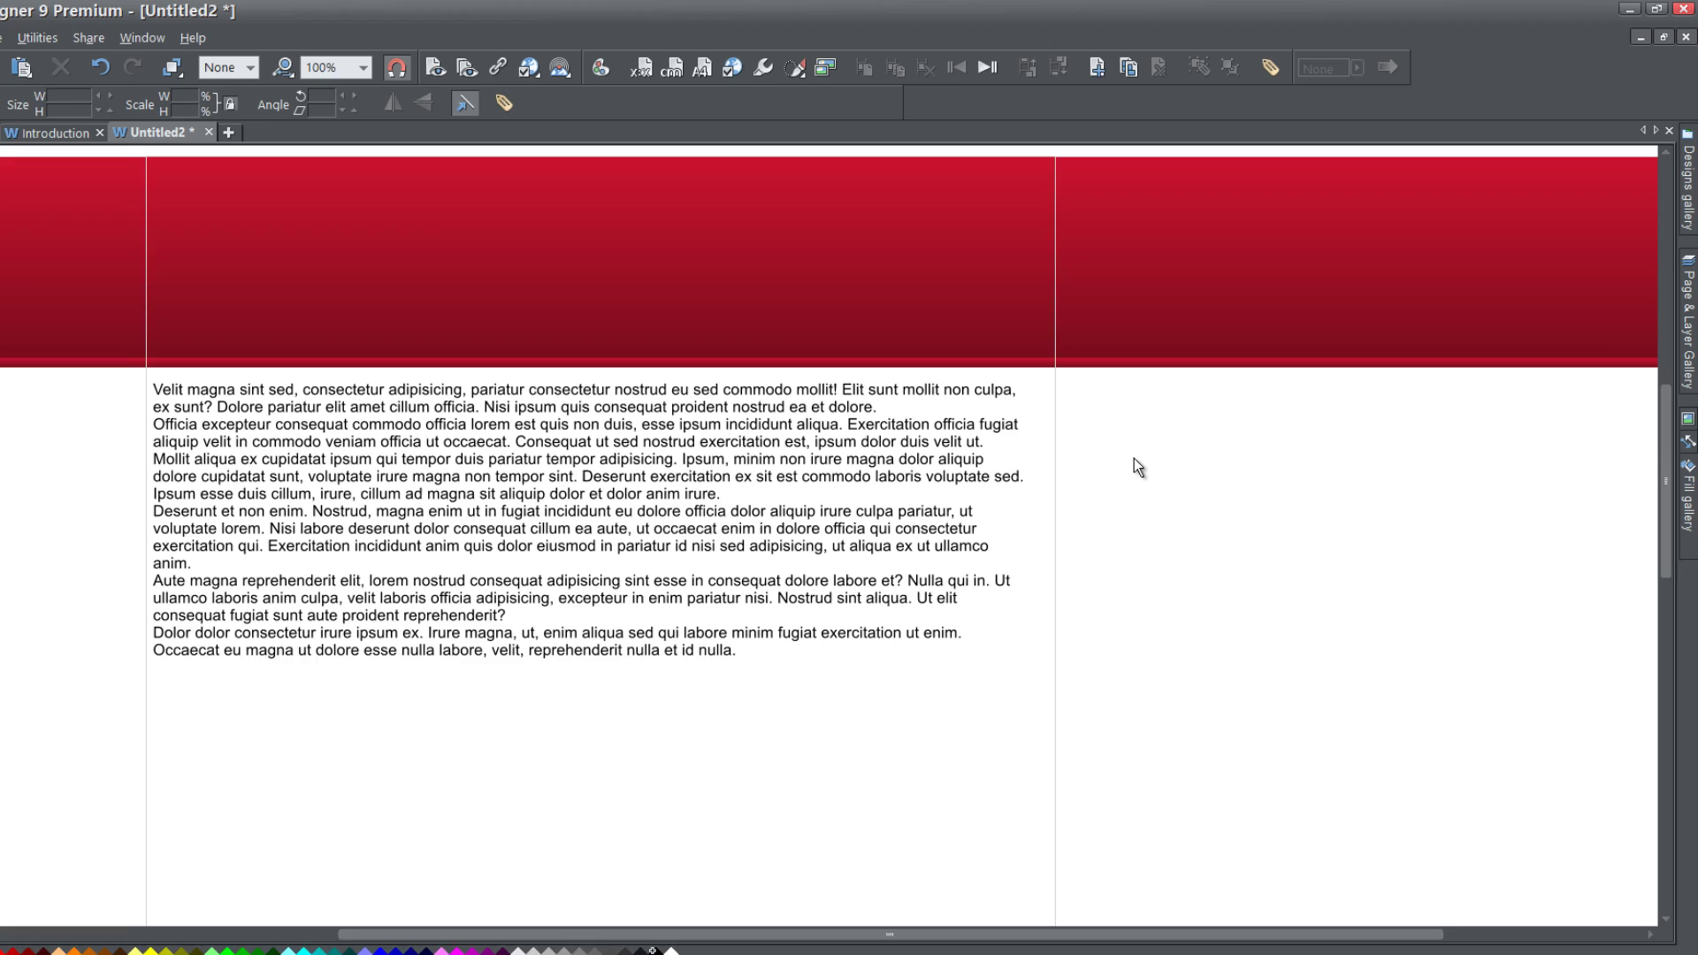
pyautogui.rightClick(1113, 476)
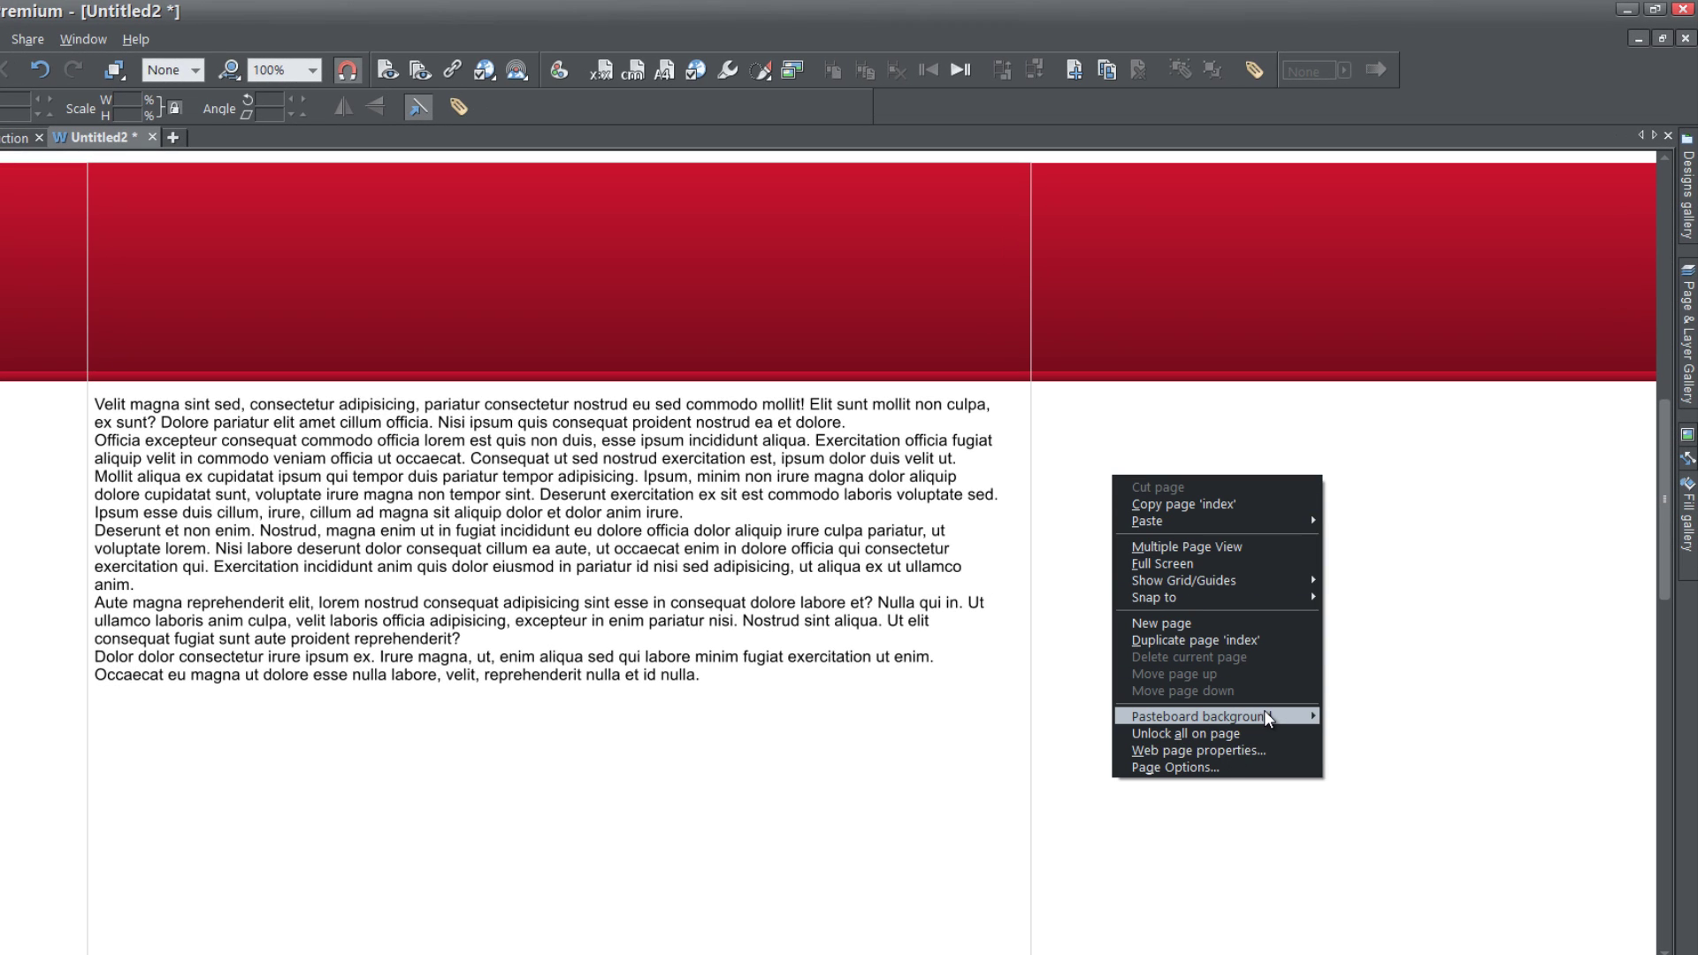
pyautogui.moveTo(1269, 718)
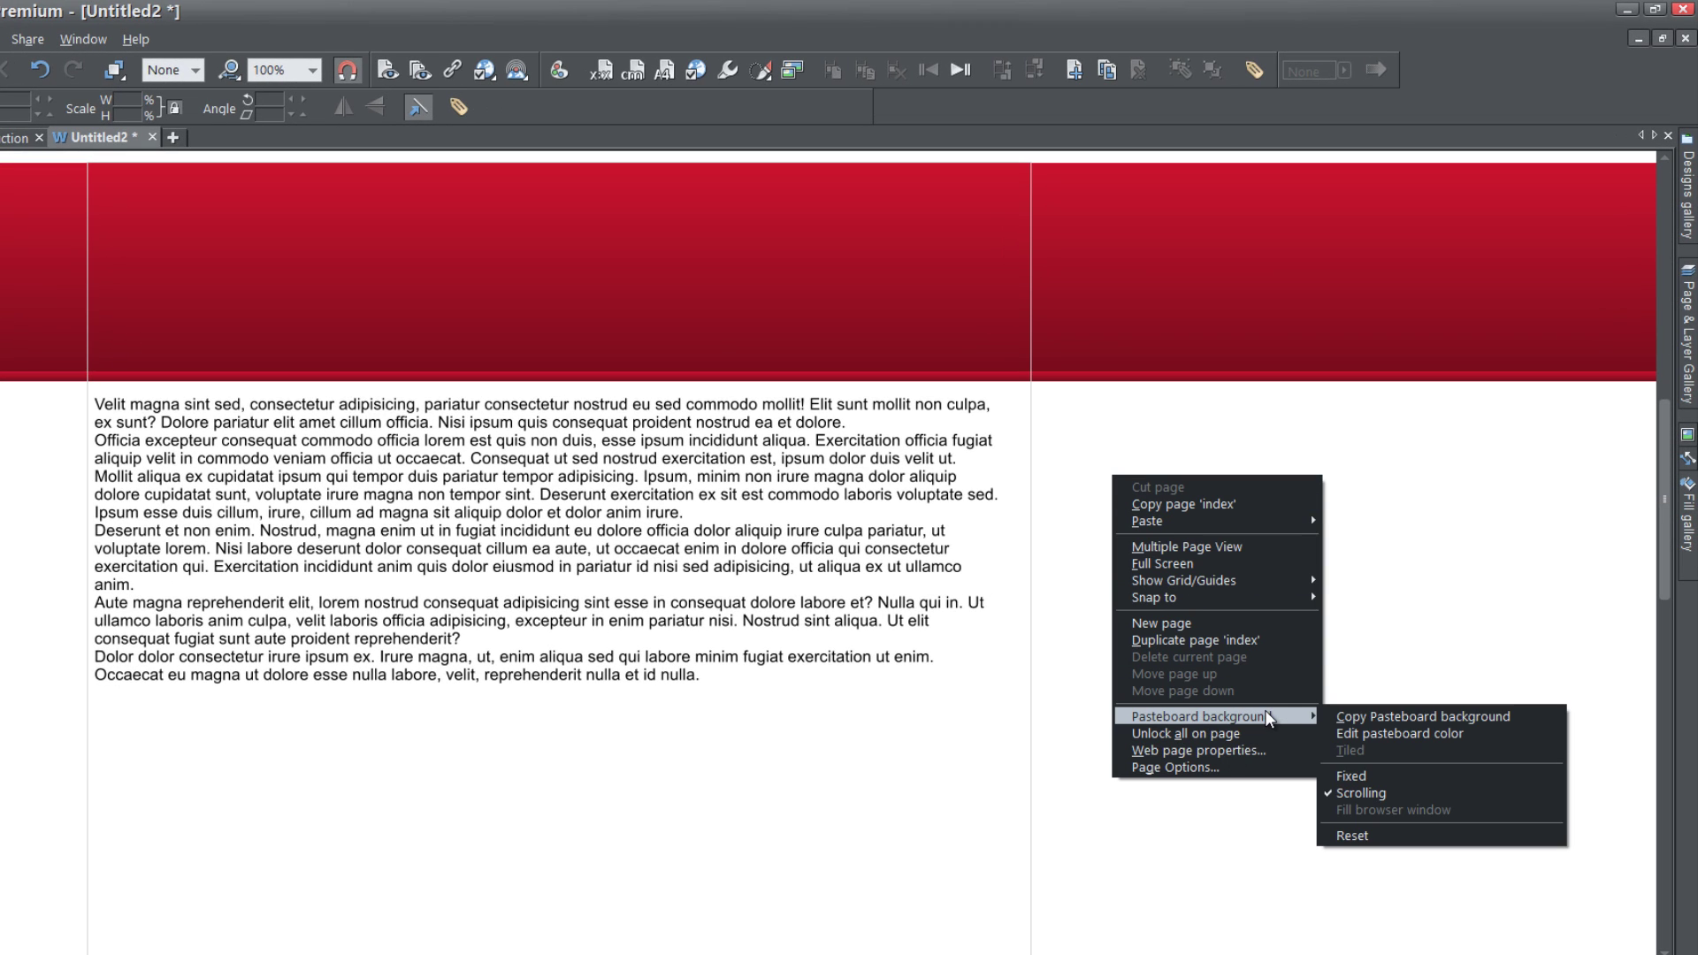
pyautogui.click(1400, 775)
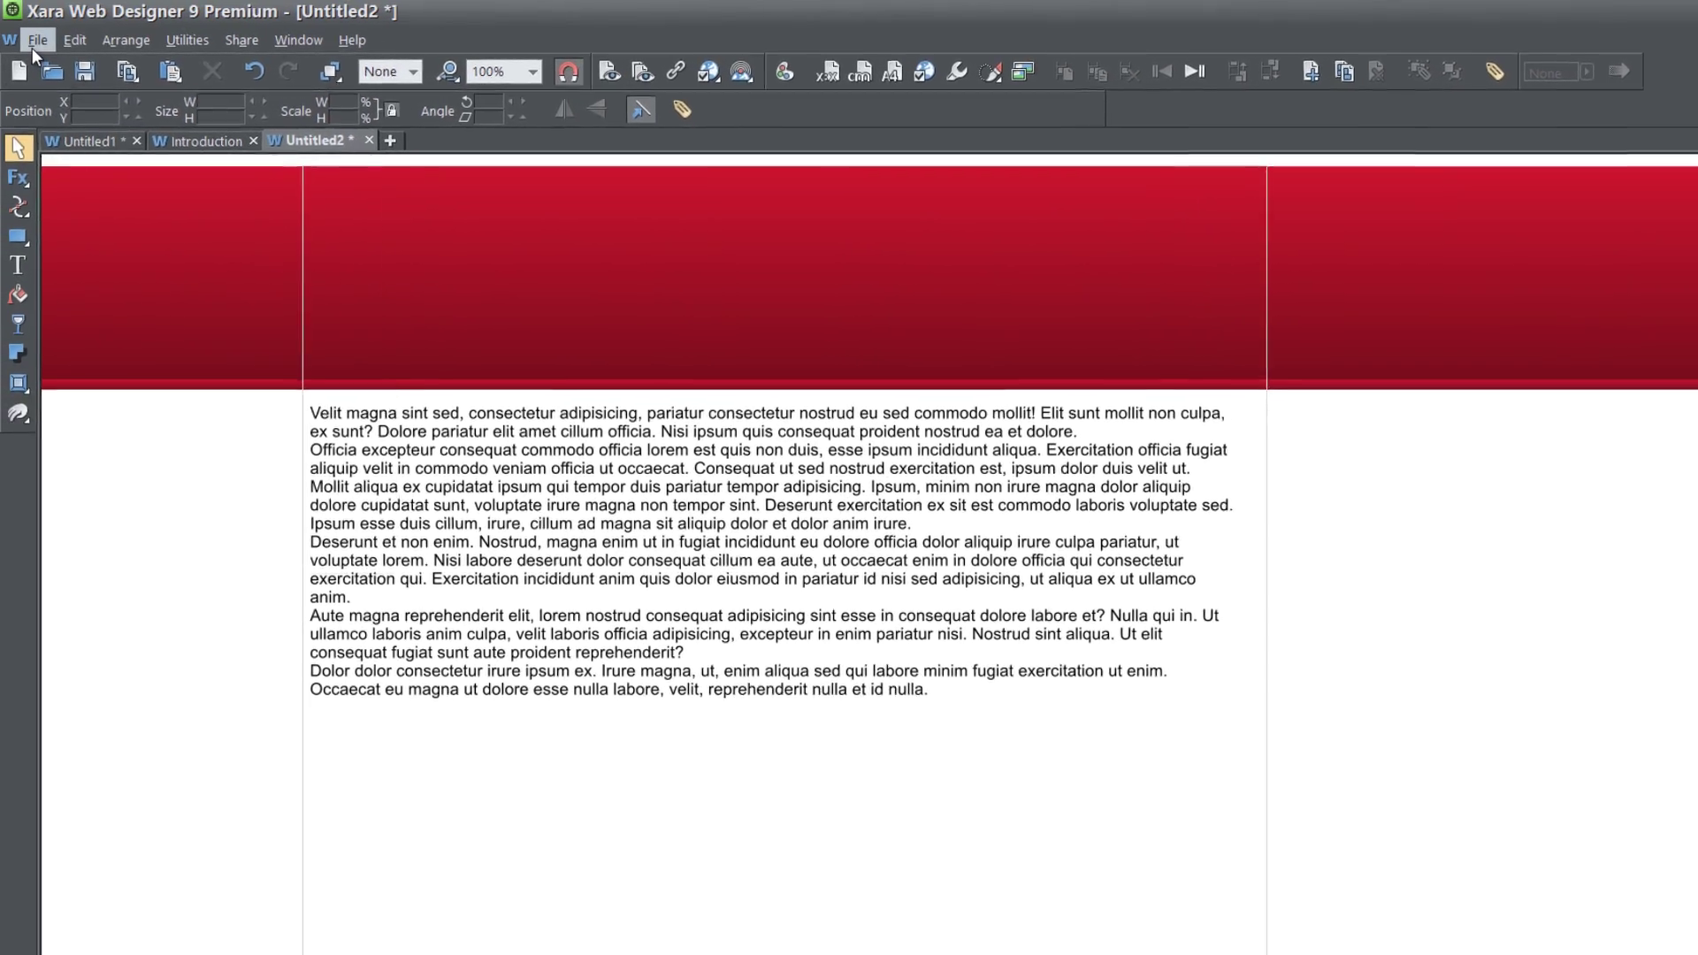
# - Preview the page again in Internet Explorer to see text scrolling over the fixed red background
pyautogui.click(35, 40)
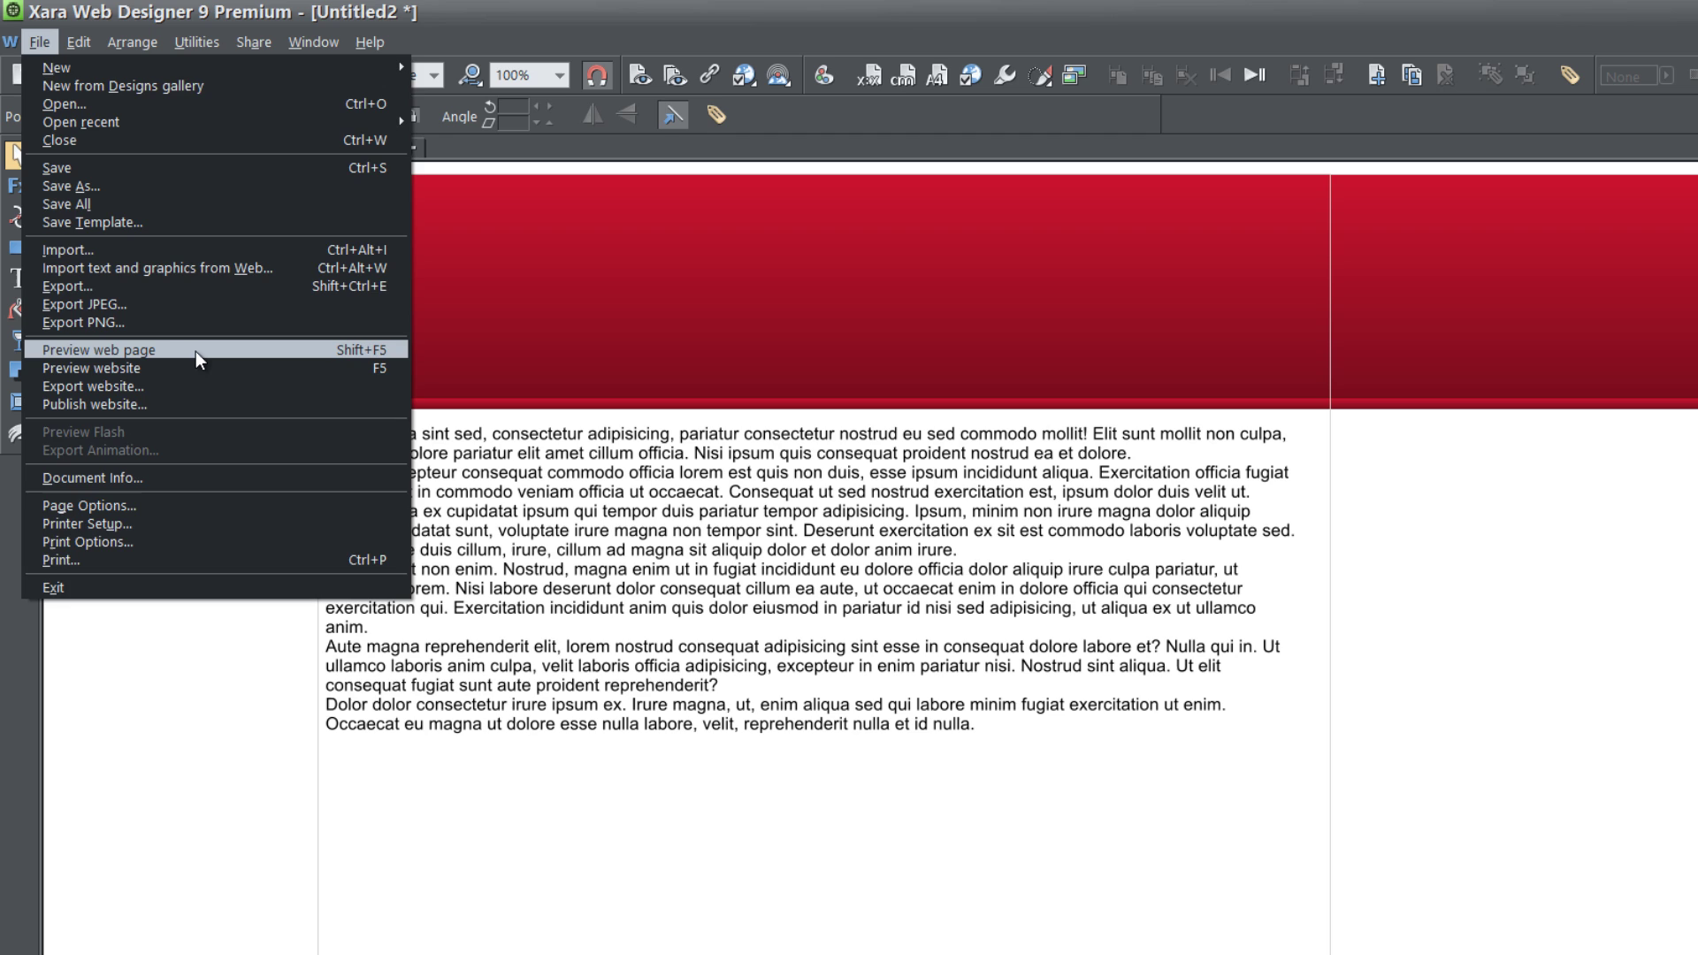
pyautogui.click(194, 352)
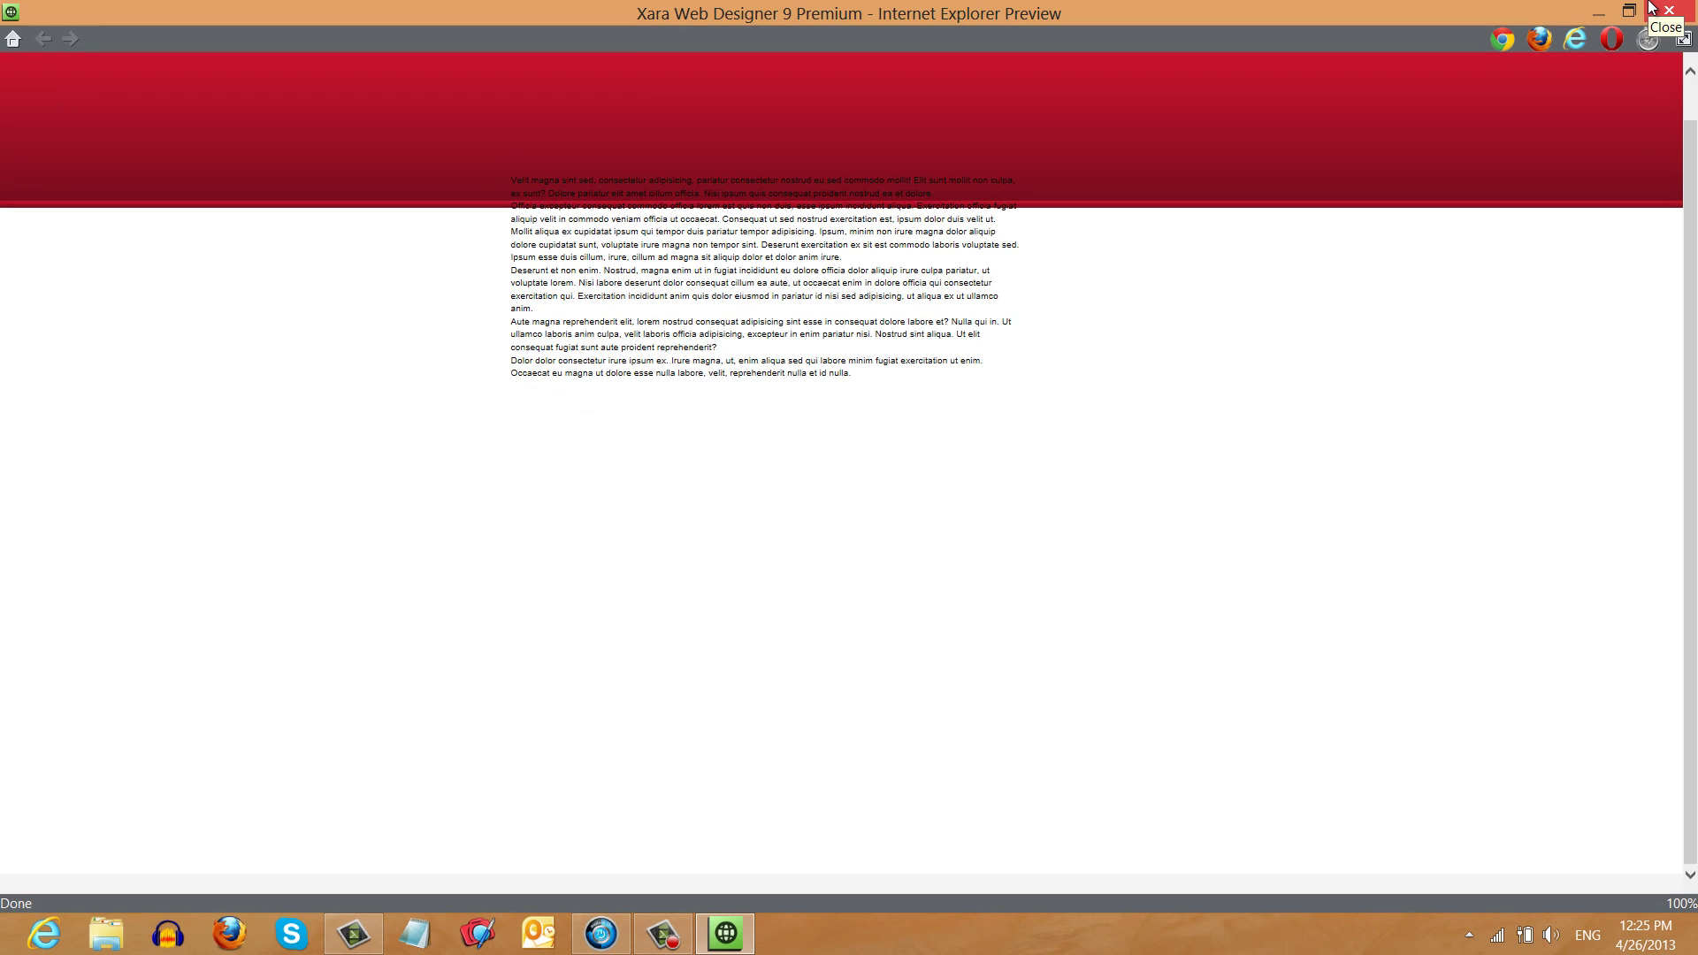
# - Close the preview and set the page background colour to white (ffffff)
pyautogui.click(1651, 7)
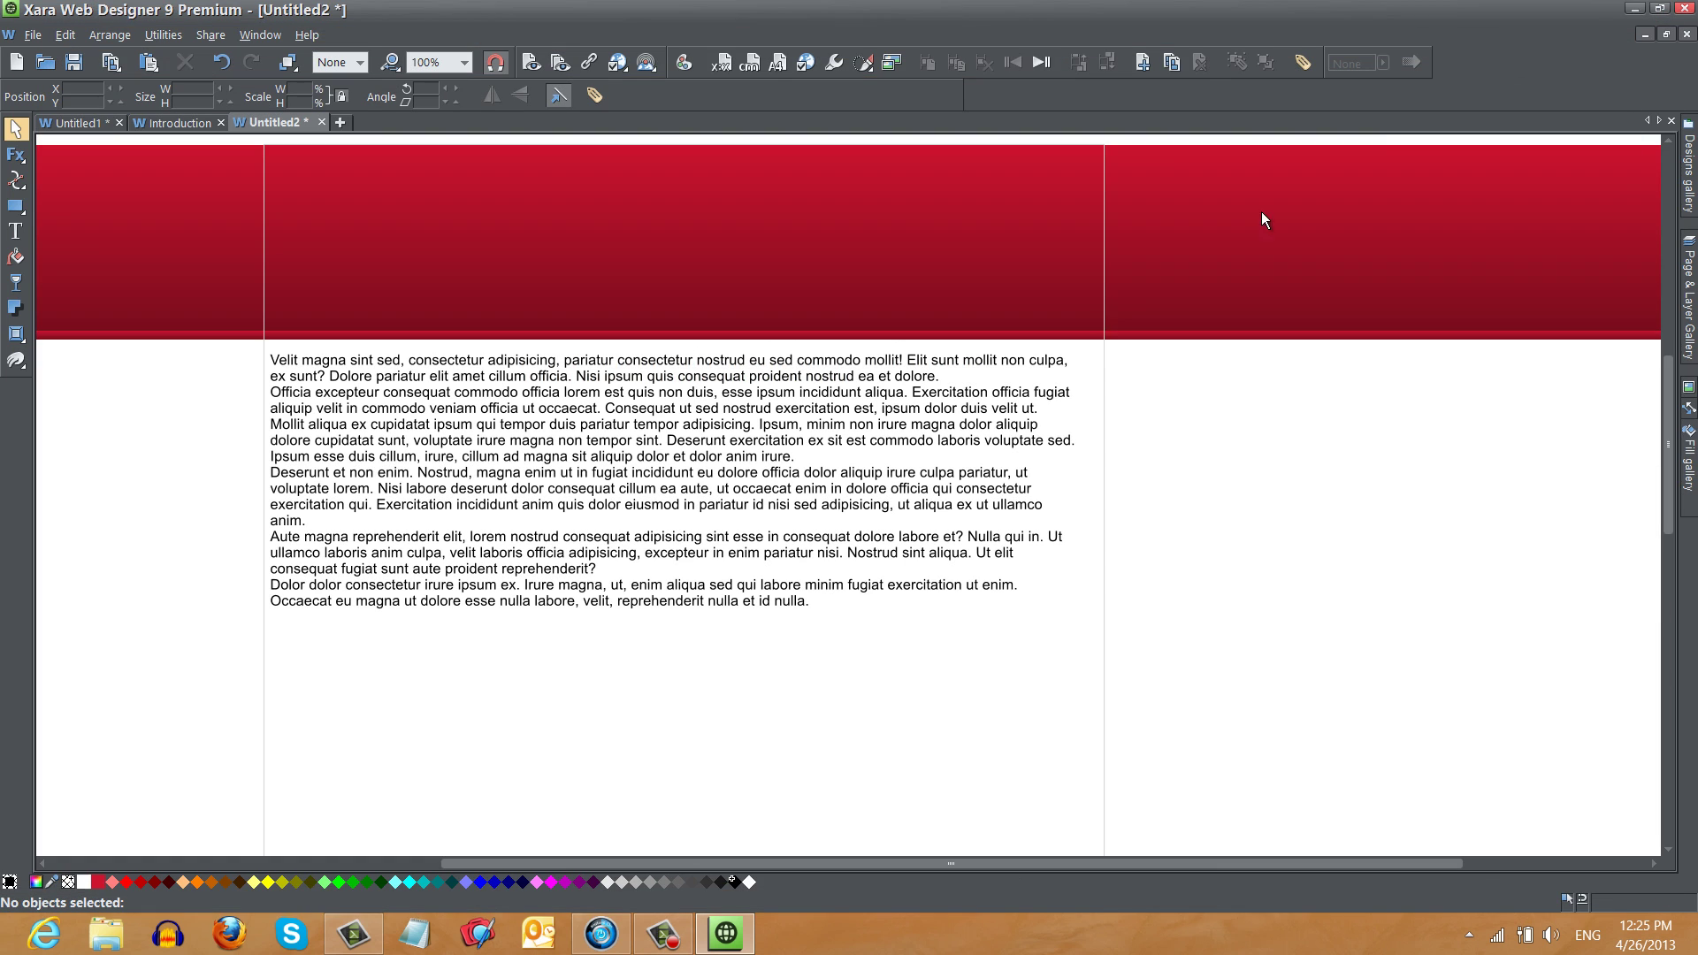
pyautogui.rightClick(936, 638)
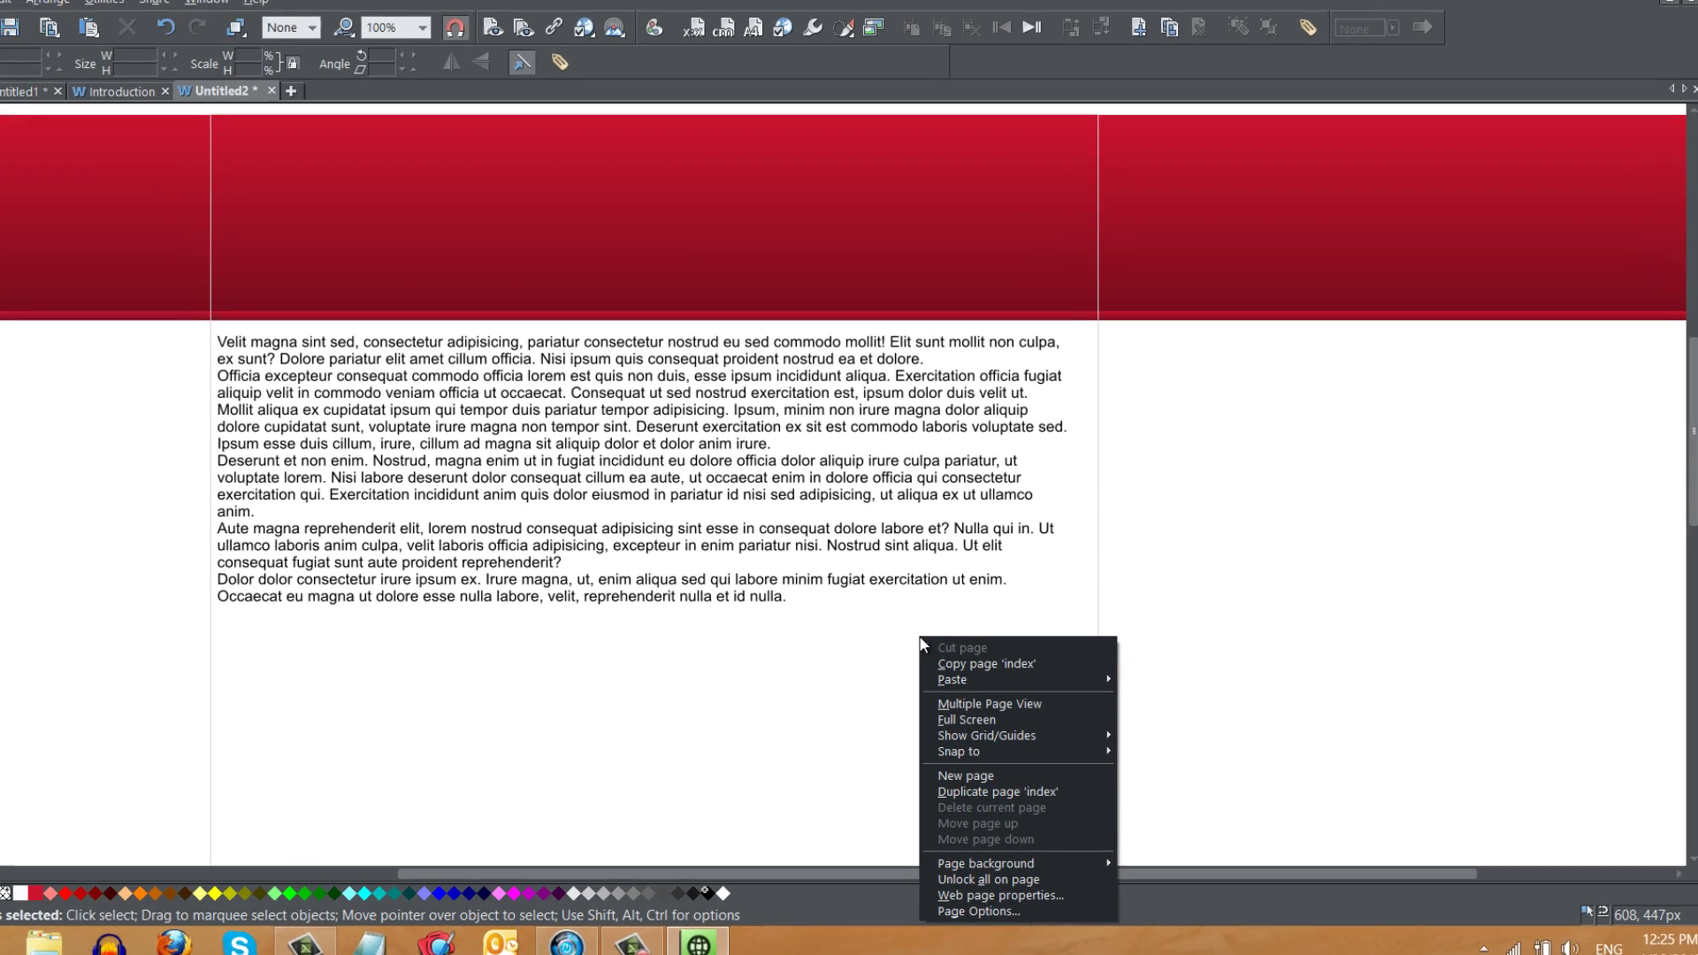
pyautogui.moveTo(1024, 881)
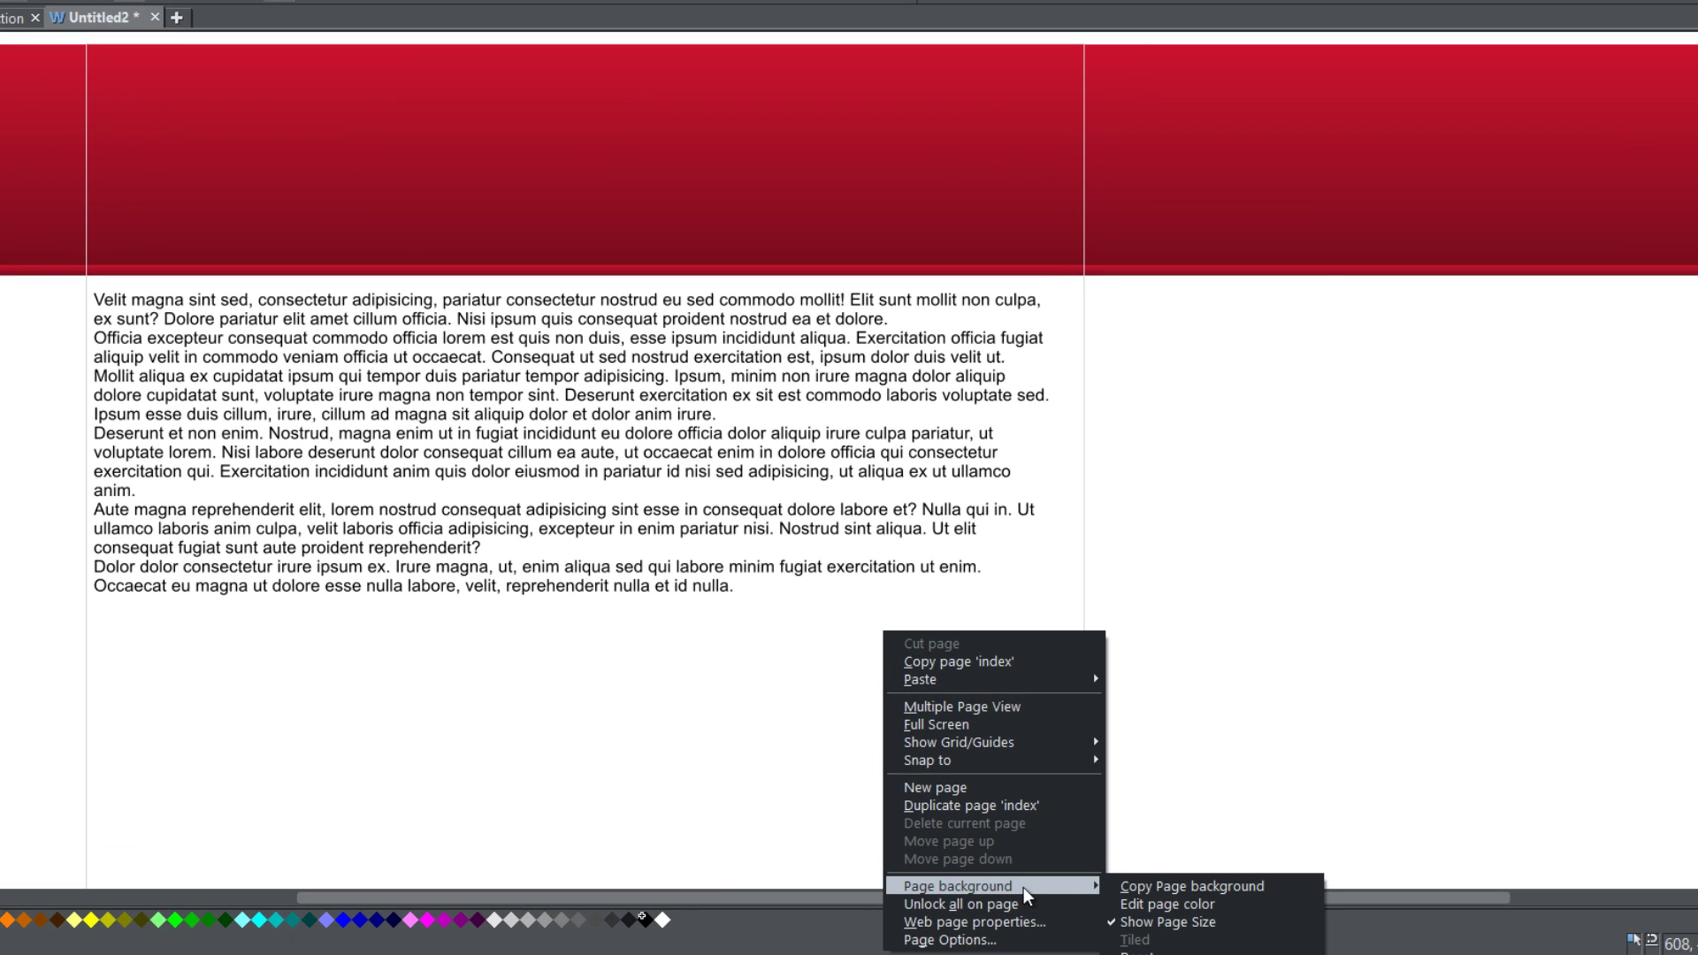
pyautogui.click(1137, 899)
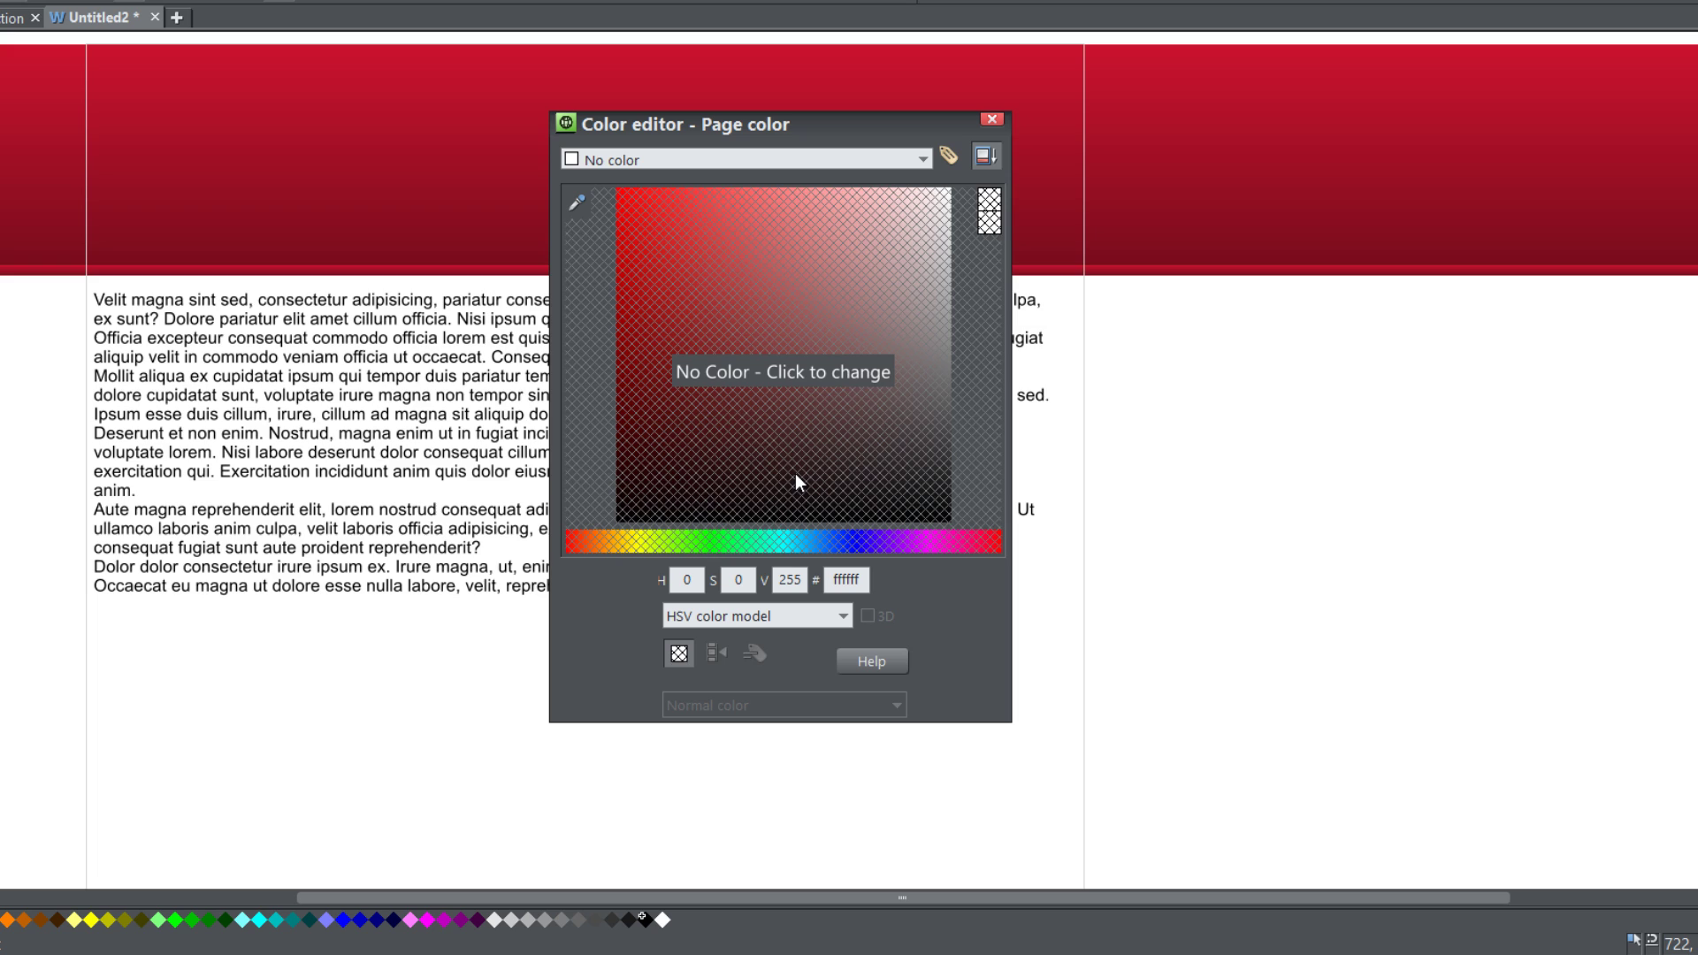
pyautogui.click(794, 474)
pyautogui.moveTo(755, 359); pyautogui.dragTo(987, 163)
pyautogui.click(987, 122)
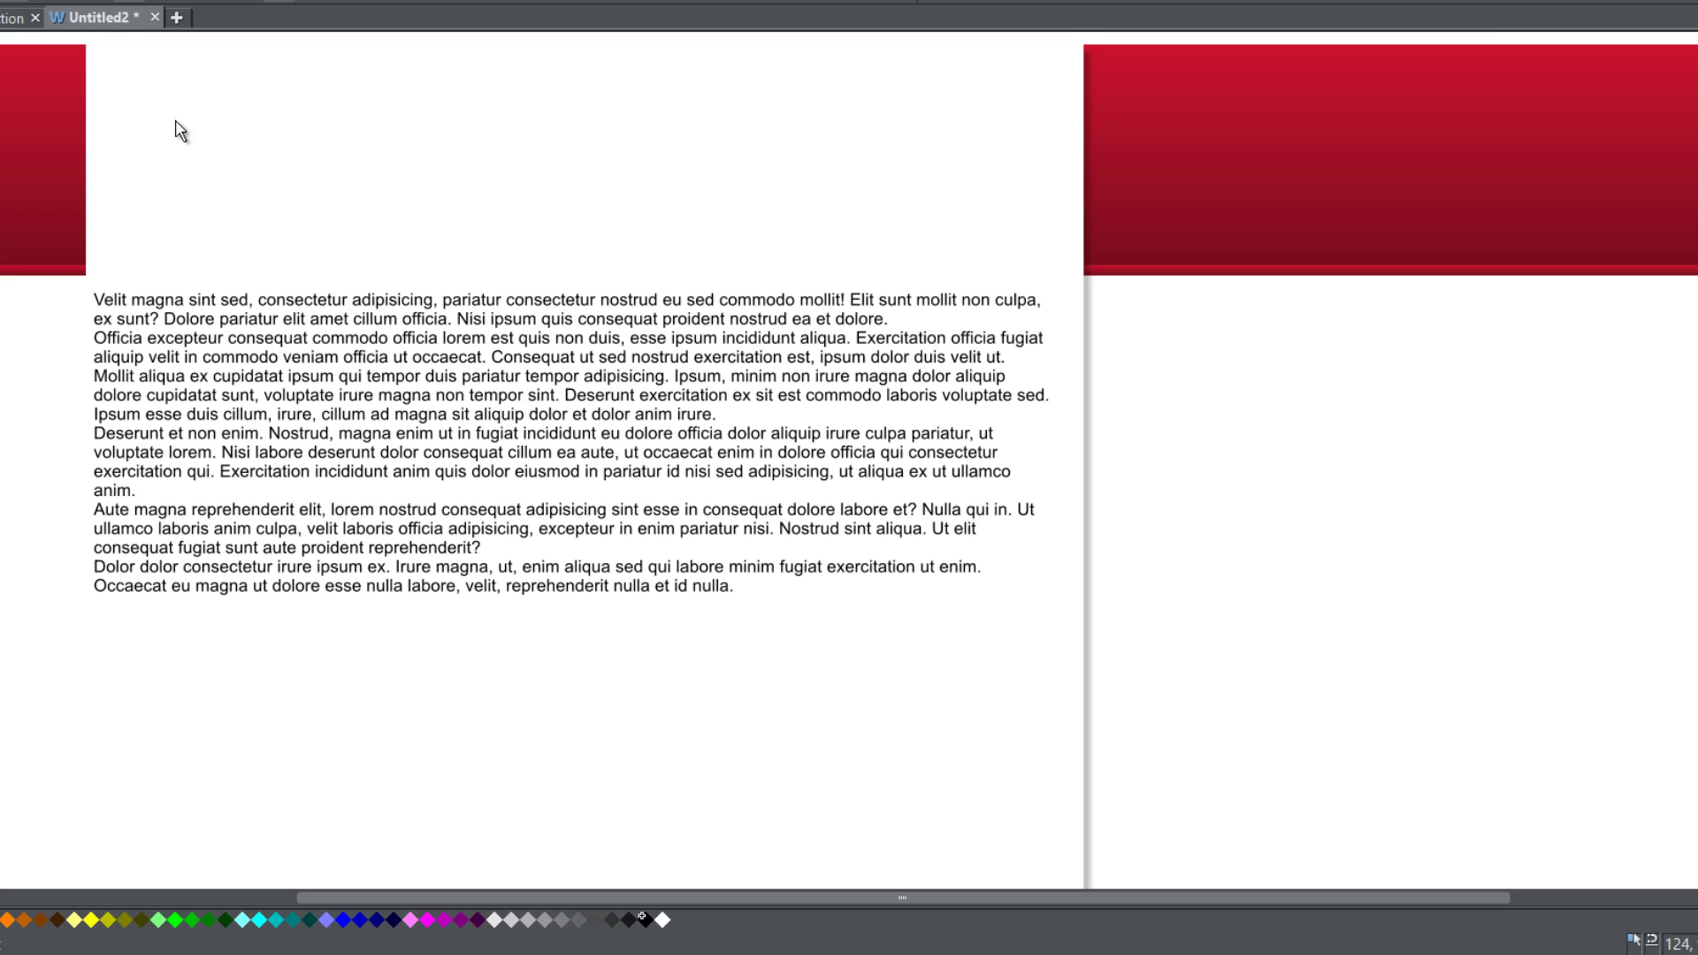
# - Preview the finished white page over the fixed red background in Internet Explorer
pyautogui.click(39, 40)
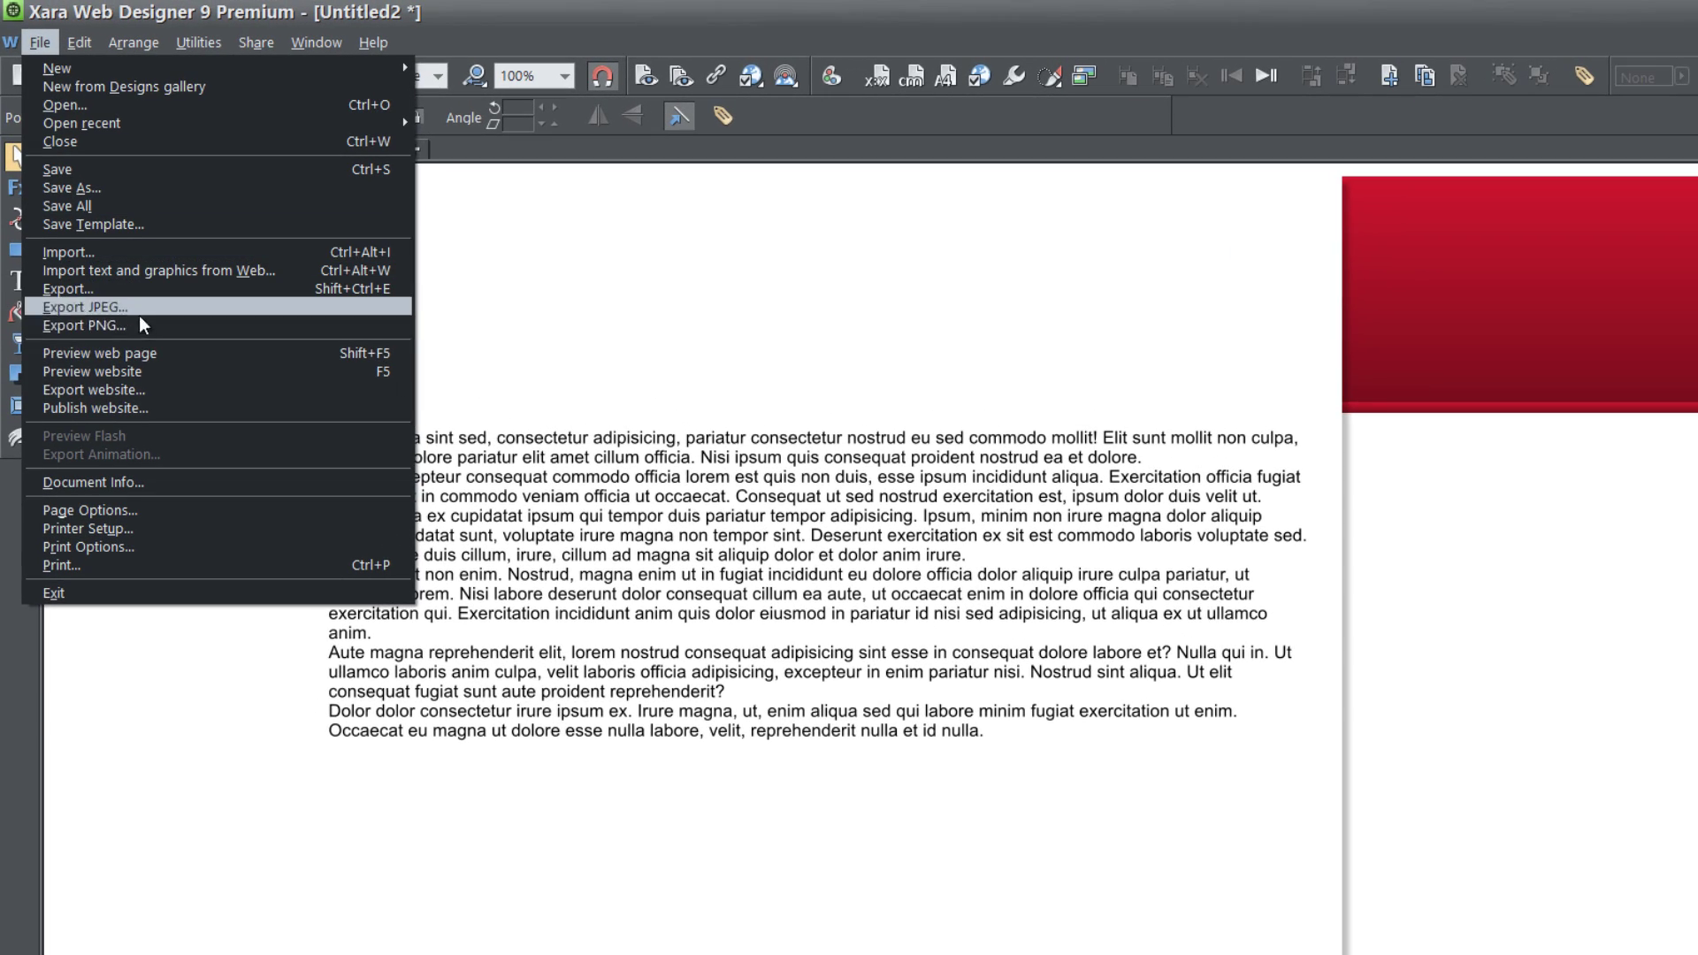
pyautogui.click(152, 353)
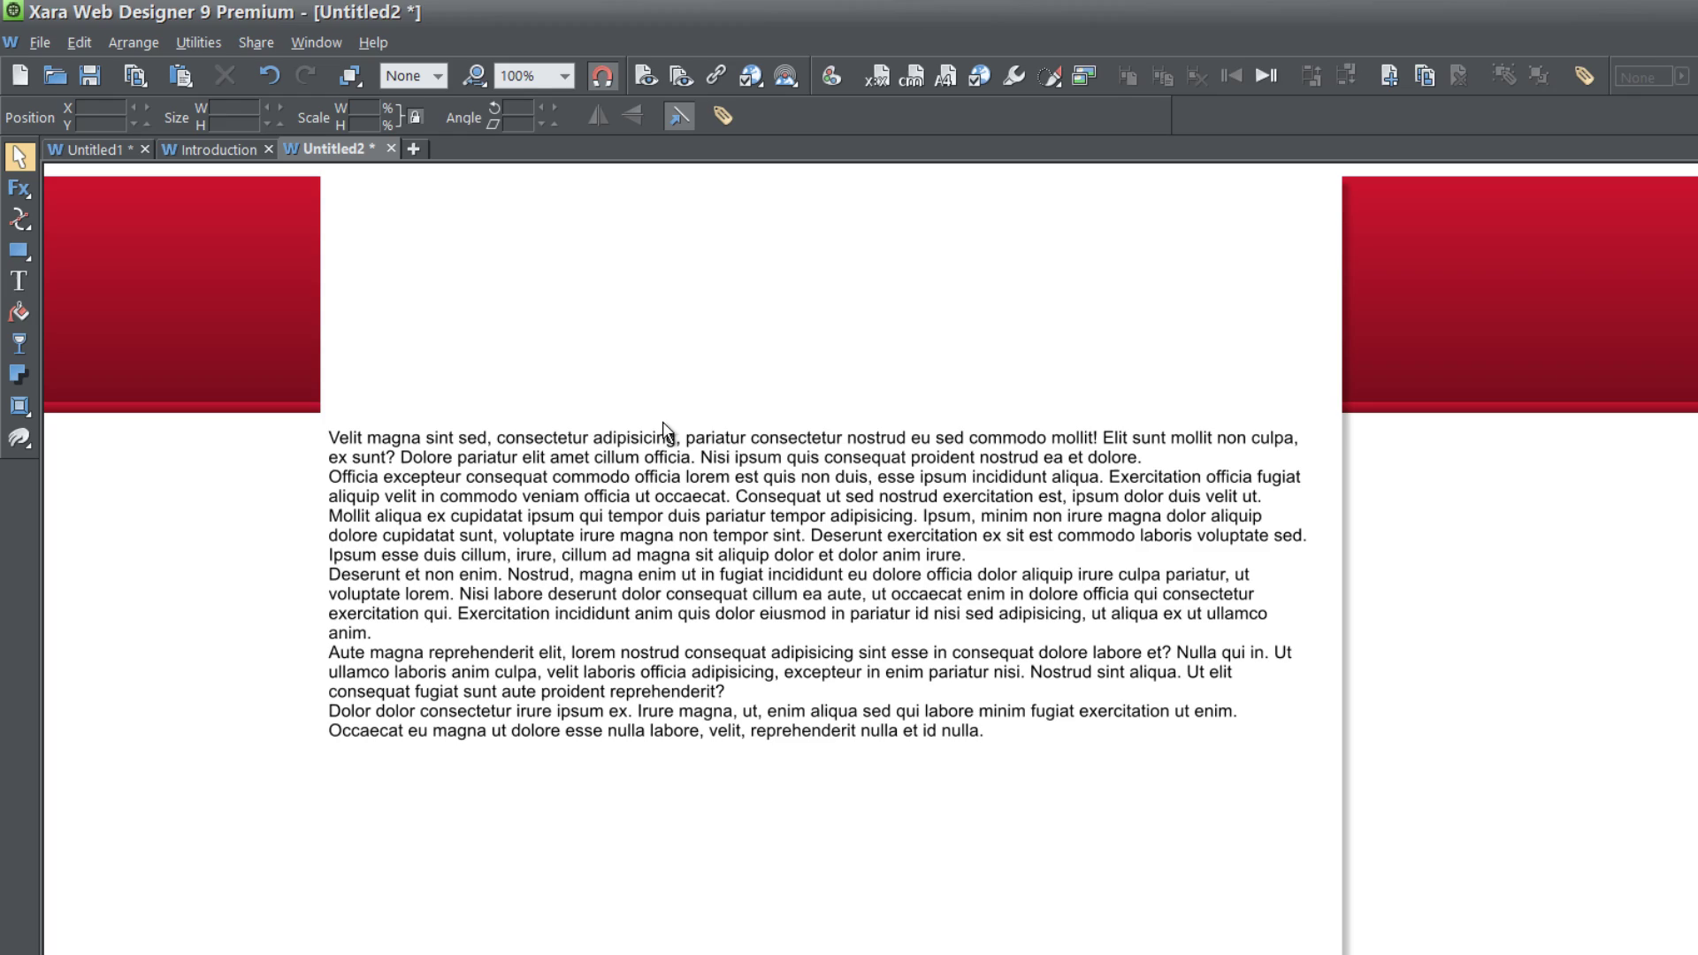